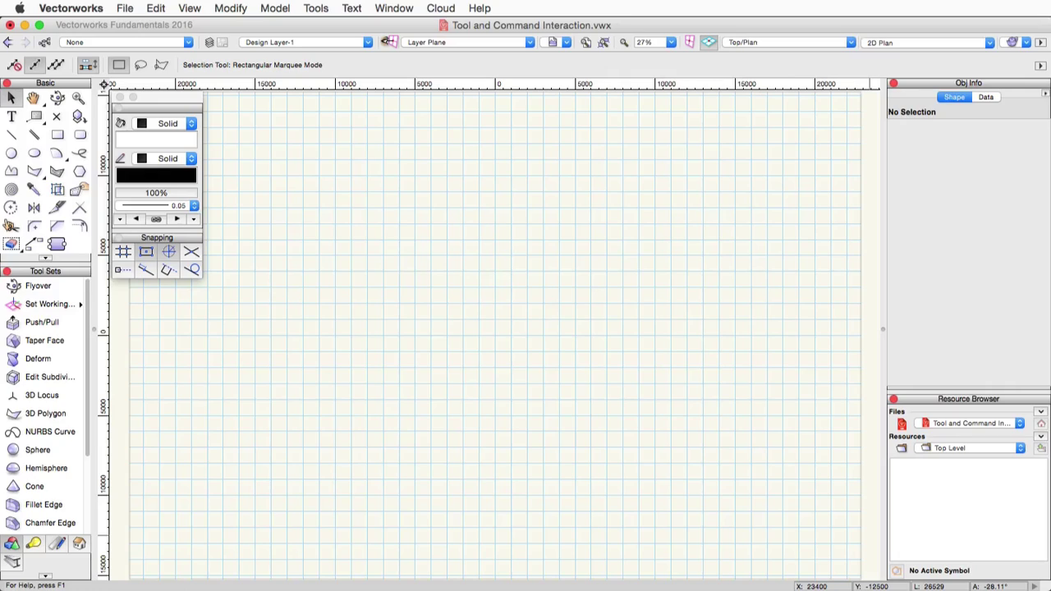
# Step: Draw a 13150 × 9450 rectangle near the centre of the drawing
pyautogui.click(57, 134)
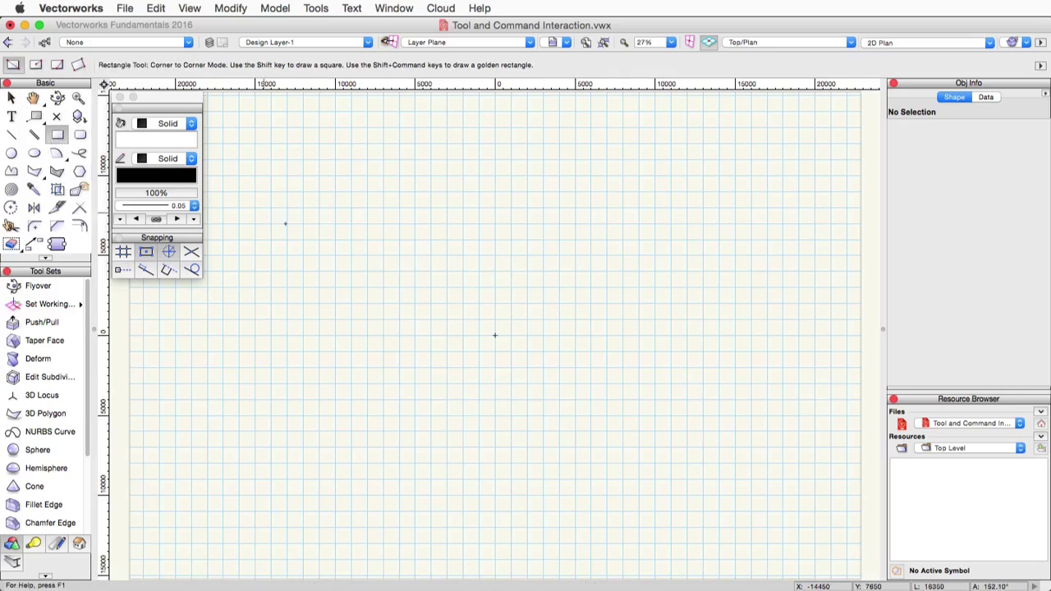
pyautogui.click(385, 262)
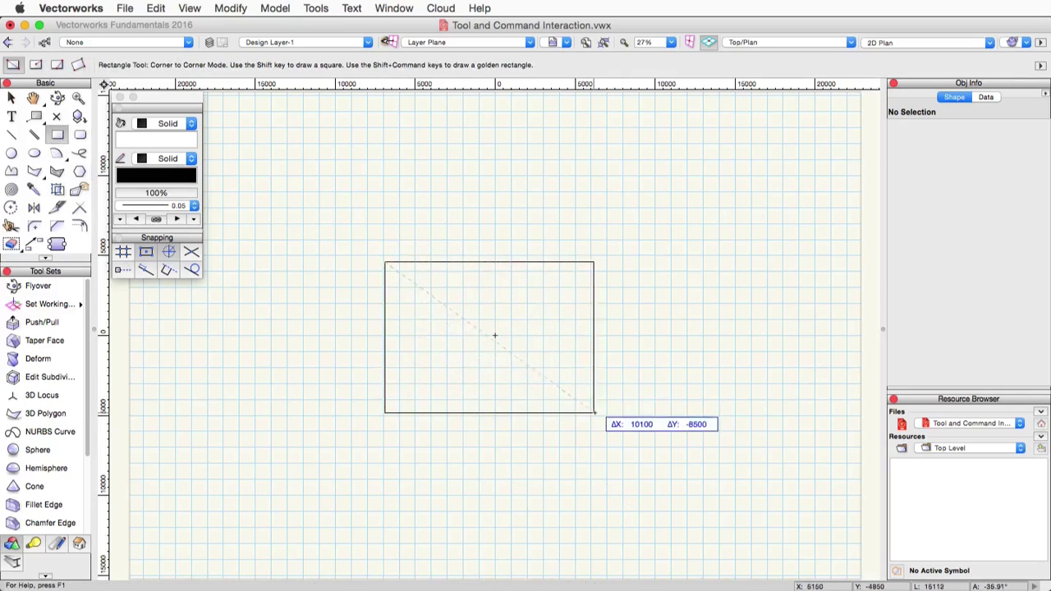
pyautogui.click(593, 412)
# Step: Draw a 10644-long horizontal line left of the rectangle and start a vertical line across it
pyautogui.press('2')
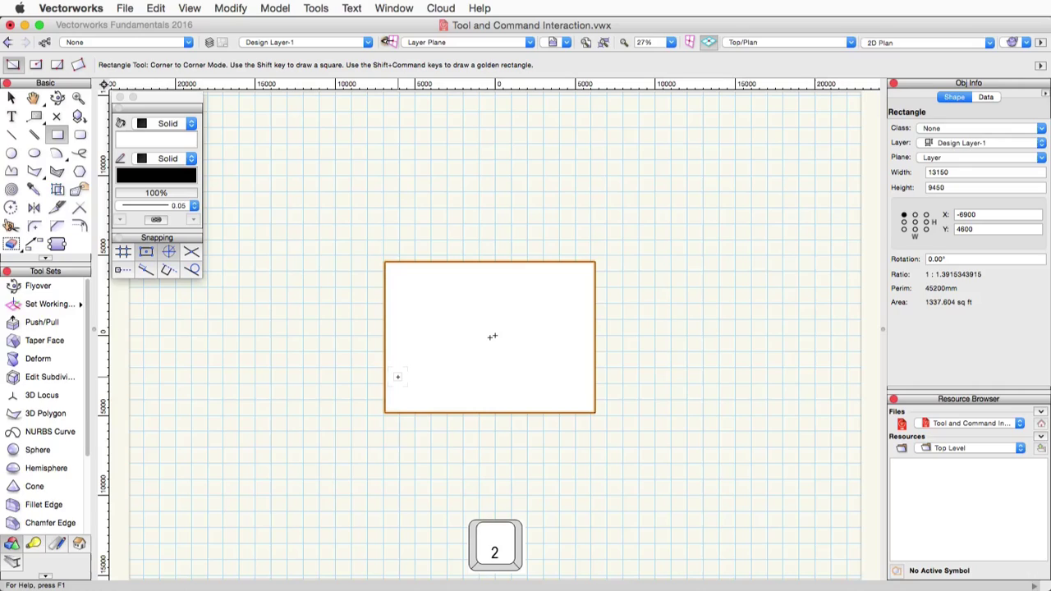
pyautogui.press('2')
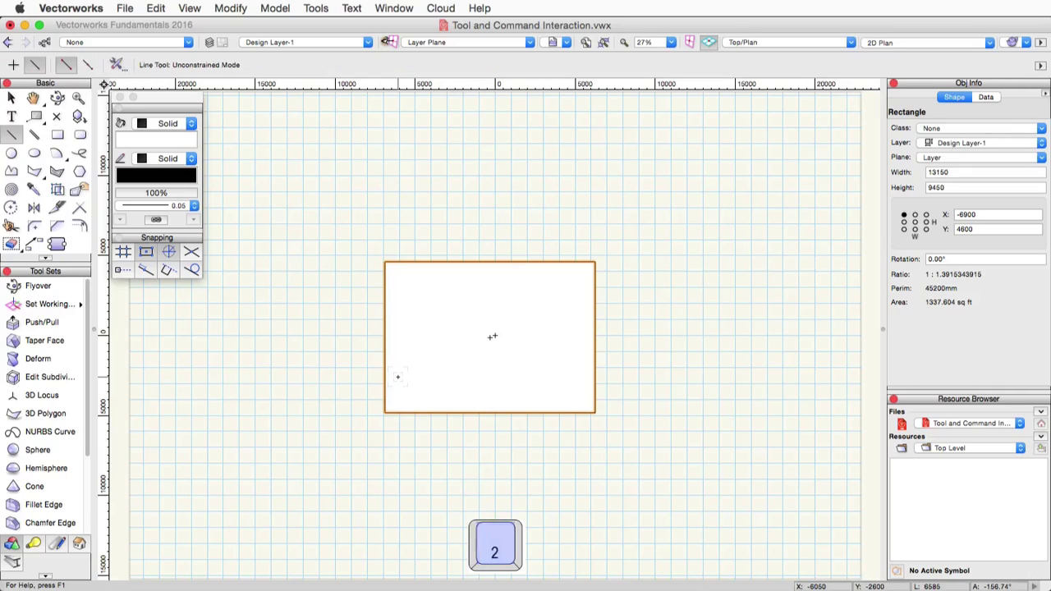
pyautogui.click(184, 320)
pyautogui.click(355, 321)
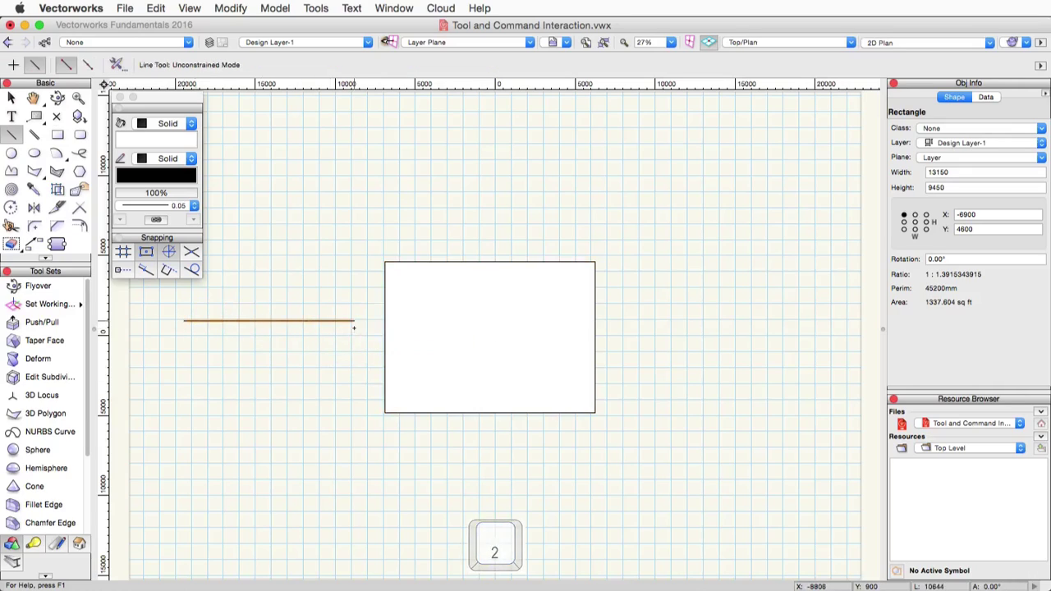
pyautogui.click(317, 292)
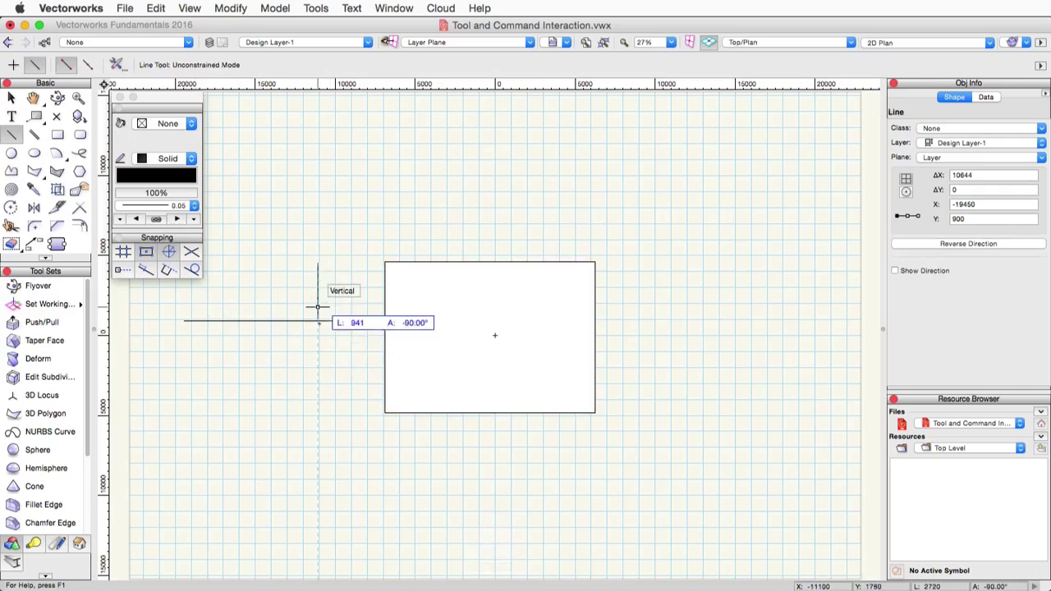
# Step: Finish the 12485-long vertical line crossing the horizontal one and return to the Selection tool
pyautogui.click(317, 462)
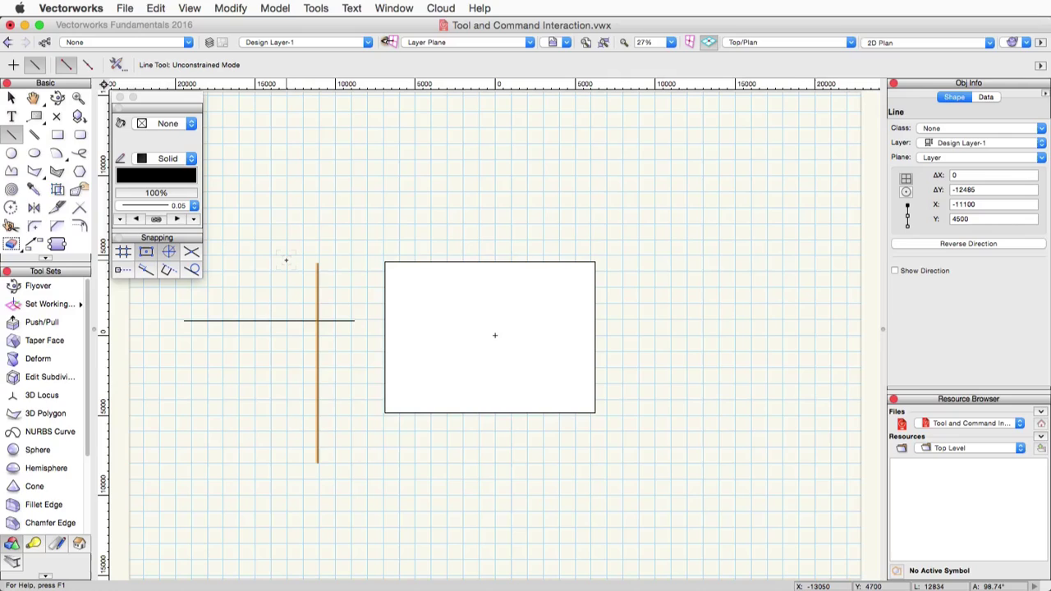
pyautogui.click(12, 98)
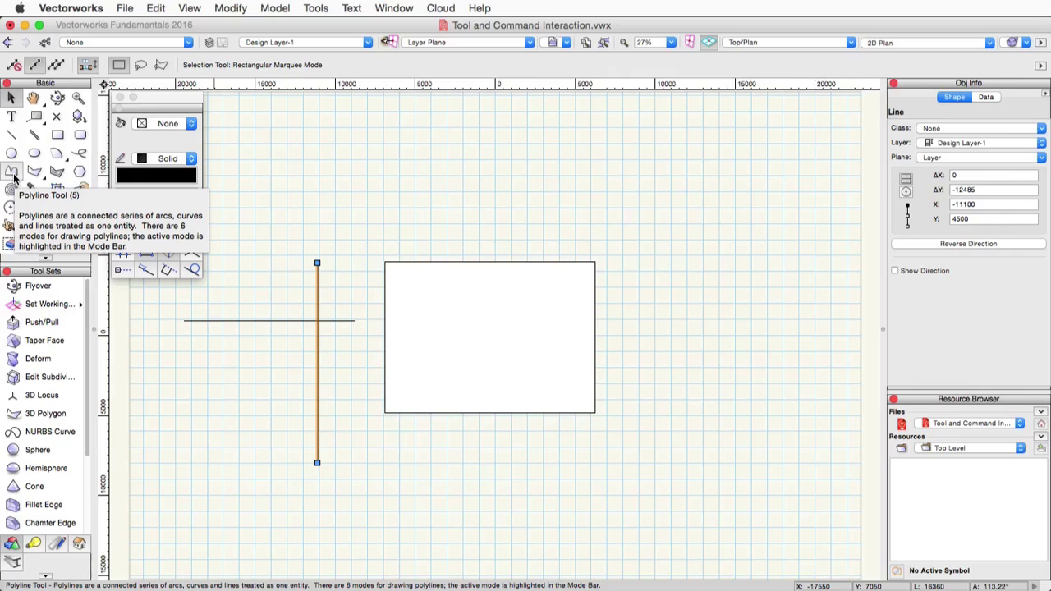
# Step: Try the Shift, Alt and Shift+M shortcuts, then toggle Rectangle and Polyline, ending on Polyline
pyautogui.press('shift')
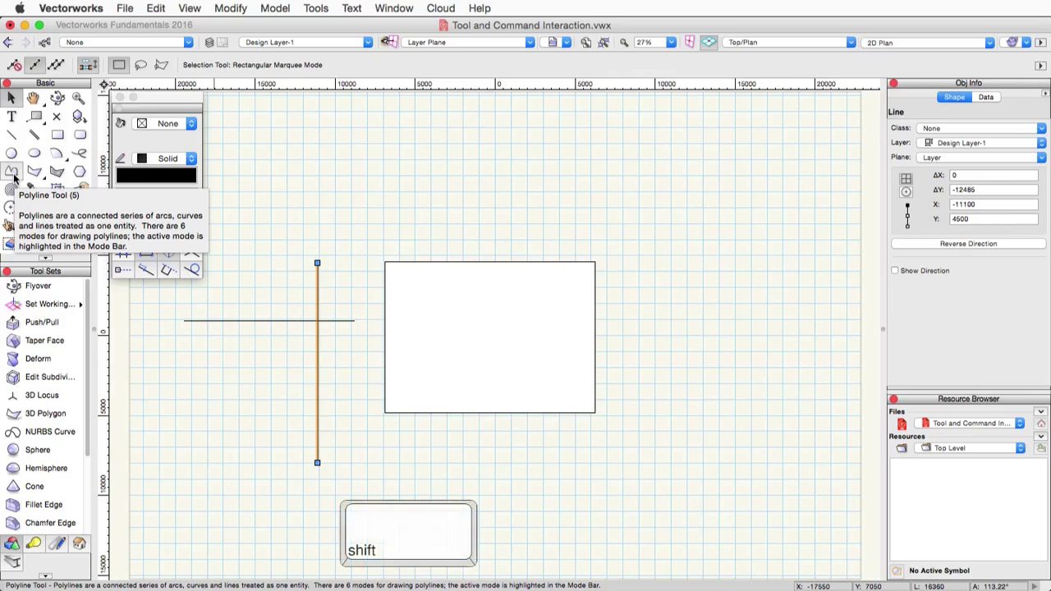
pyautogui.press('alt')
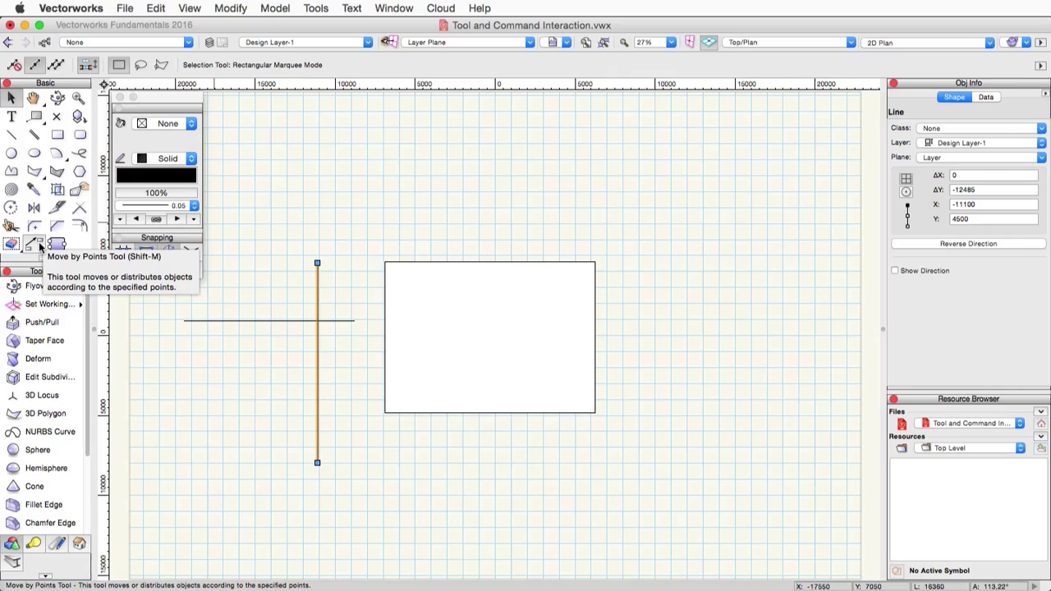
pyautogui.hotkey('shift', 'm')
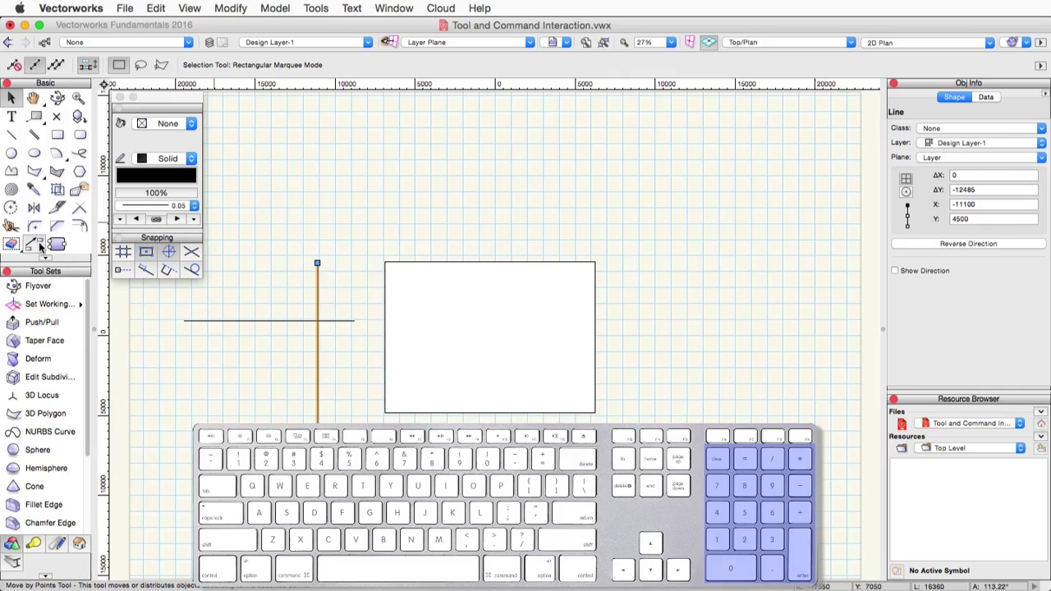
pyautogui.press('4')
pyautogui.press('p')
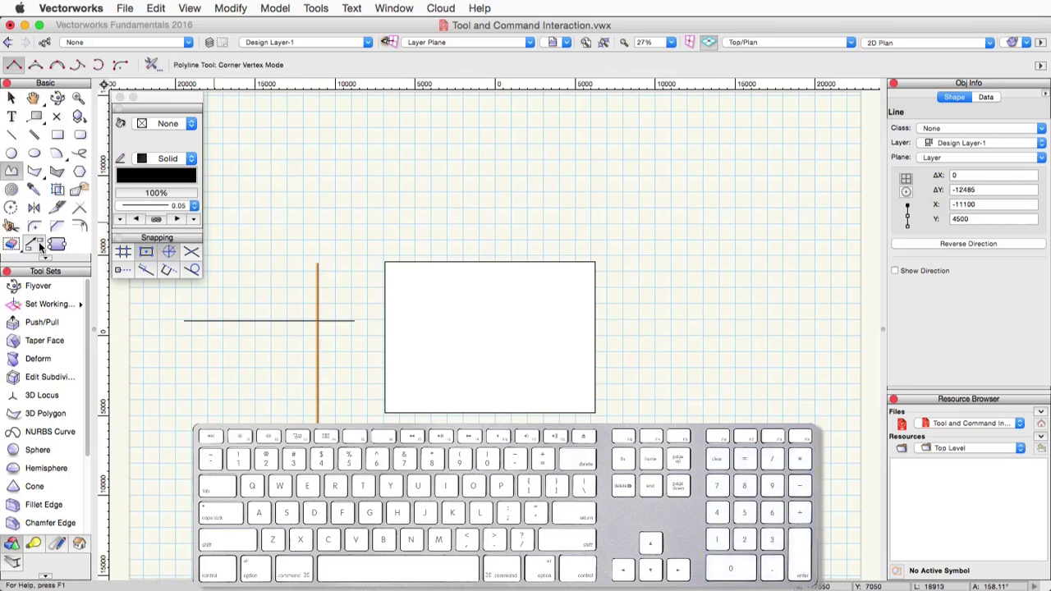
pyautogui.press('4')
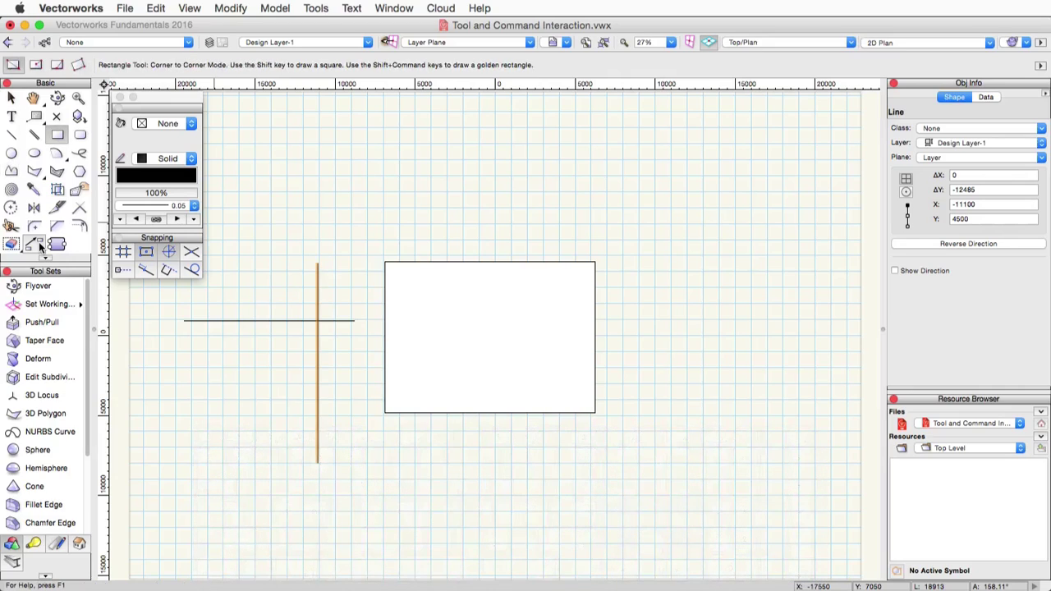
pyautogui.press('p')
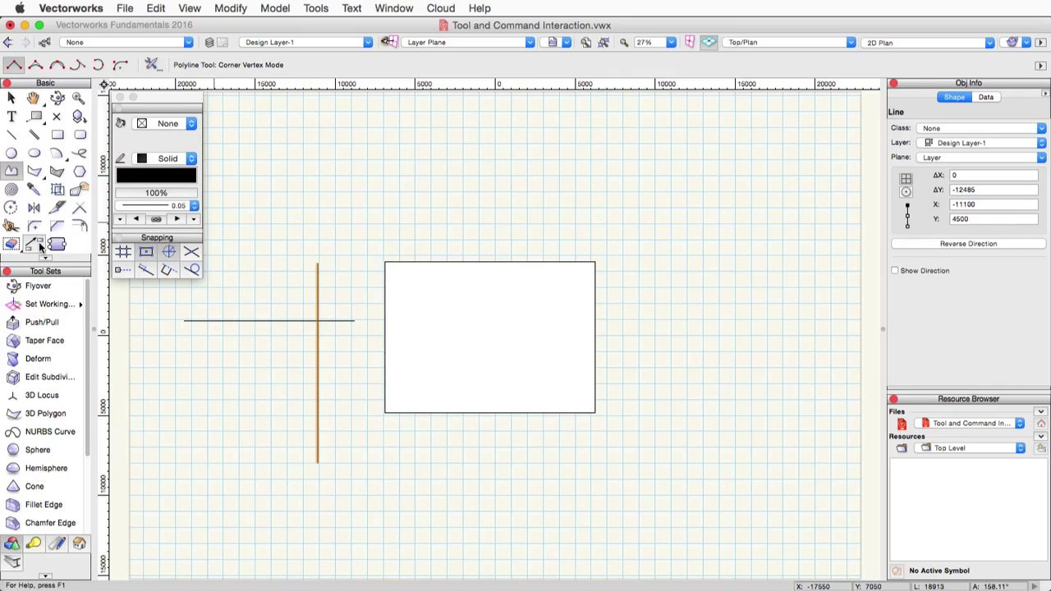
# Step: Look over the Help menu without choosing anything, then return to the Selection tool
pyautogui.click(489, 11)
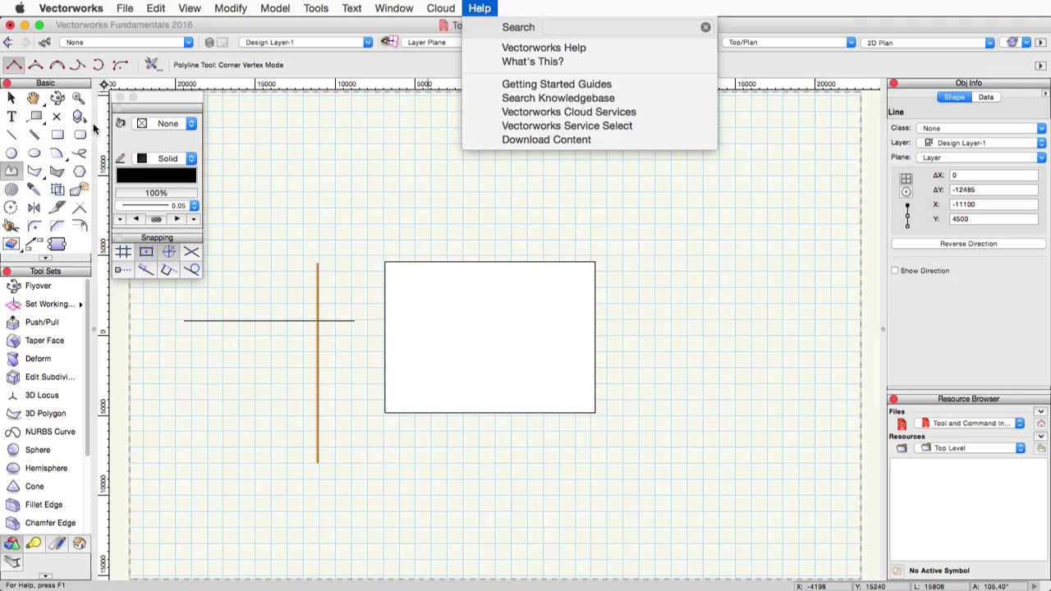
pyautogui.click(59, 136)
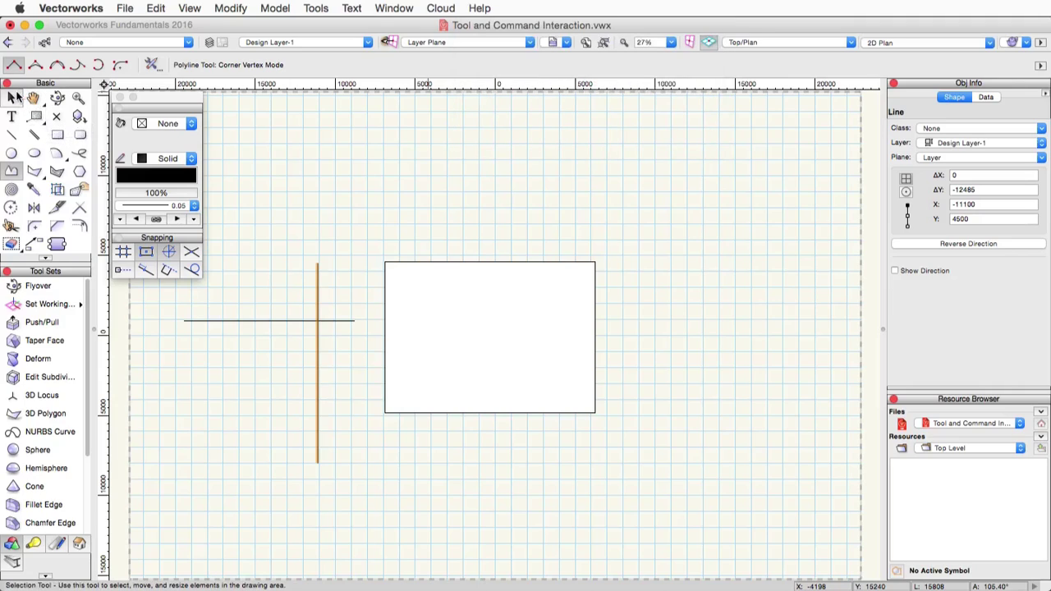
pyautogui.click(15, 97)
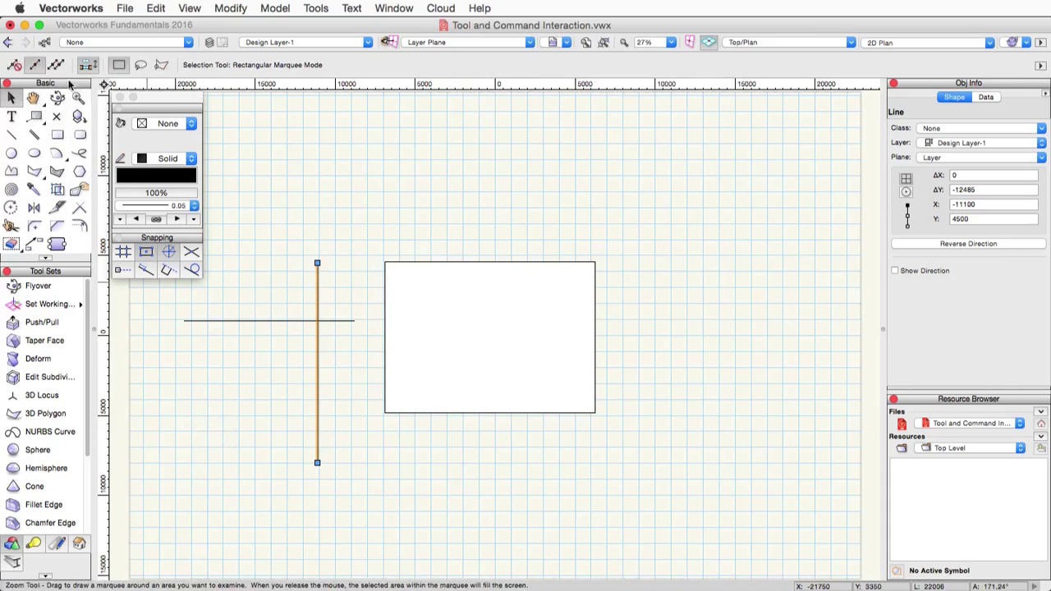
# Step: Change the selection's interactive scaling mode, cycling marquee modes back to Rectangular Marquee
pyautogui.click(36, 66)
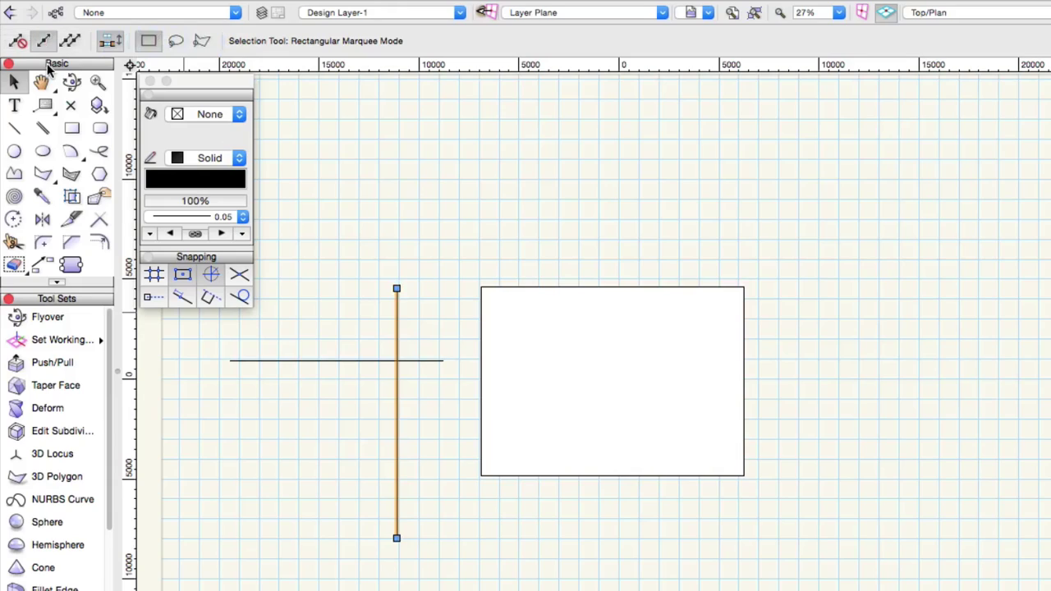
pyautogui.press('o')
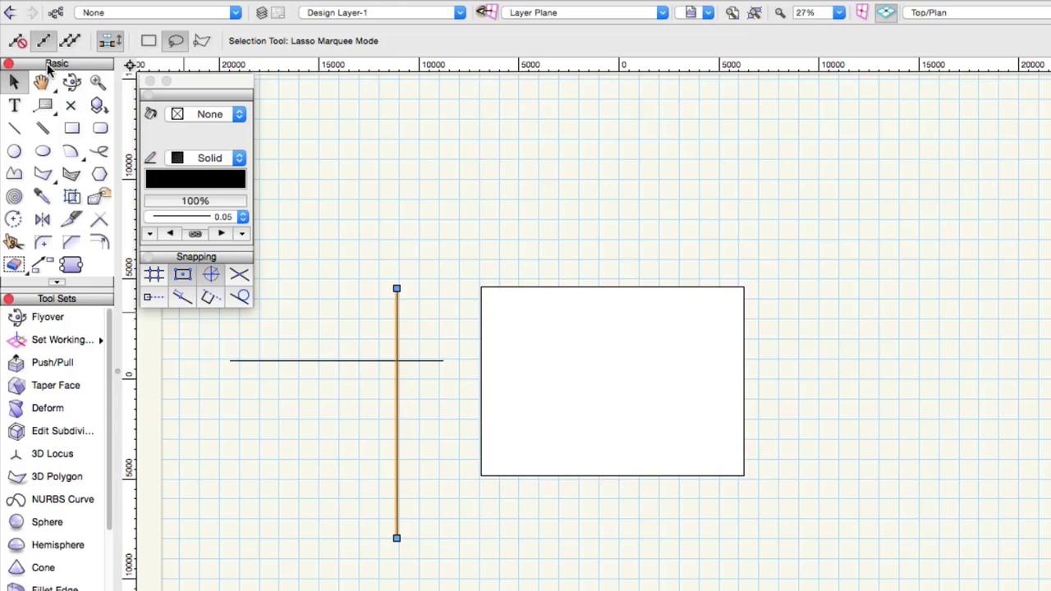
pyautogui.press('o')
pyautogui.press('o')
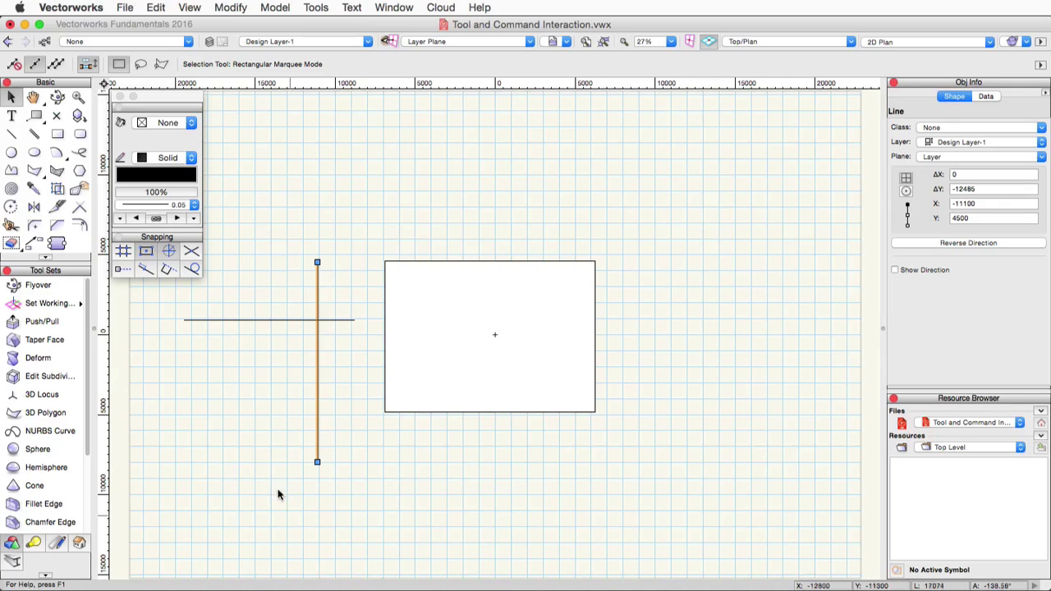
# Step: Place two 2D loci above the rectangle and trim the vertical line below the horizontal line
pyautogui.click(56, 117)
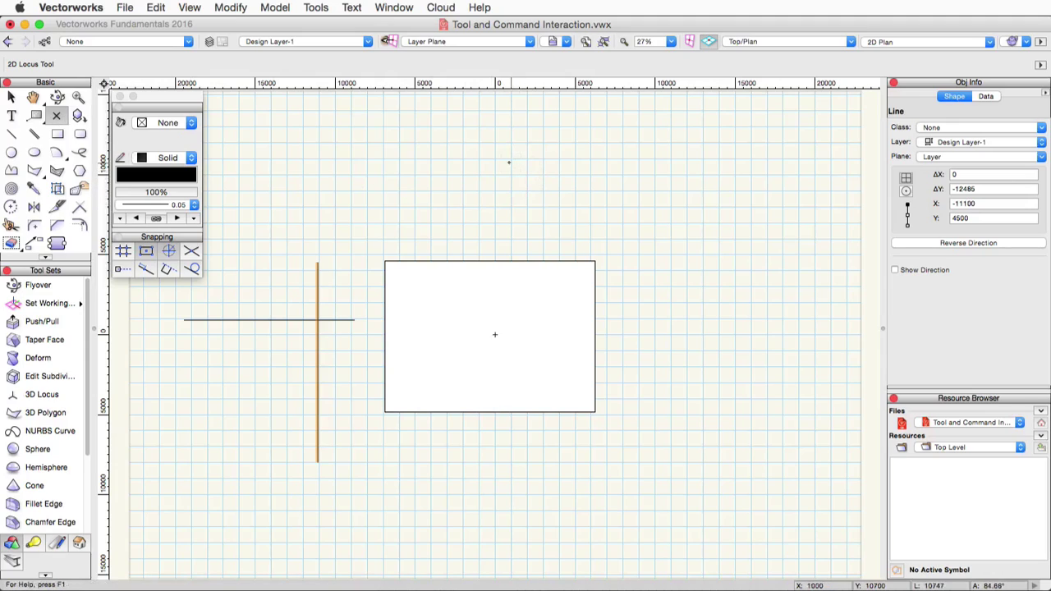
pyautogui.click(480, 161)
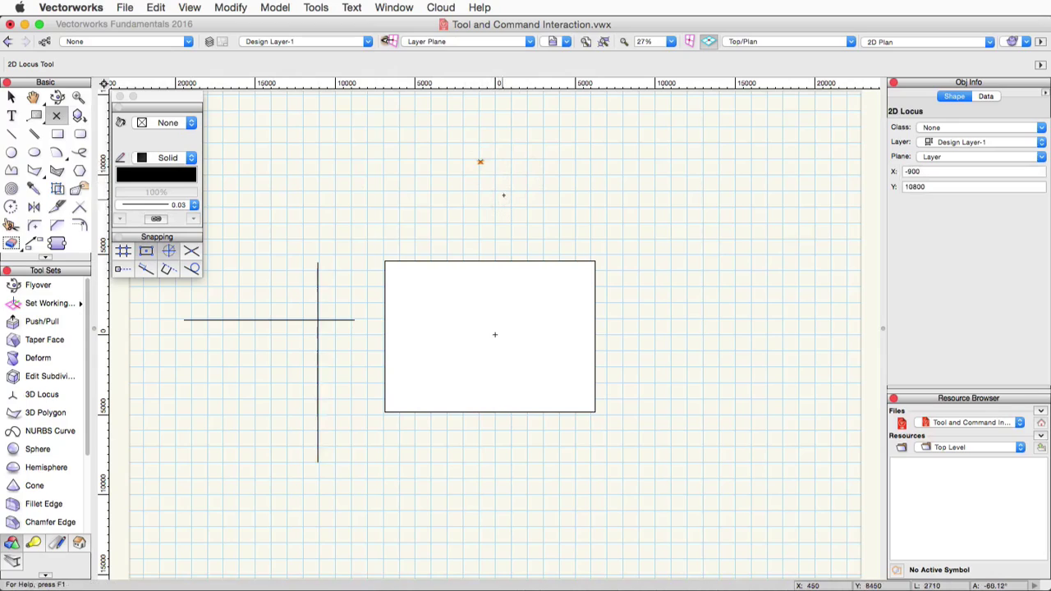
pyautogui.click(522, 162)
pyautogui.click(11, 224)
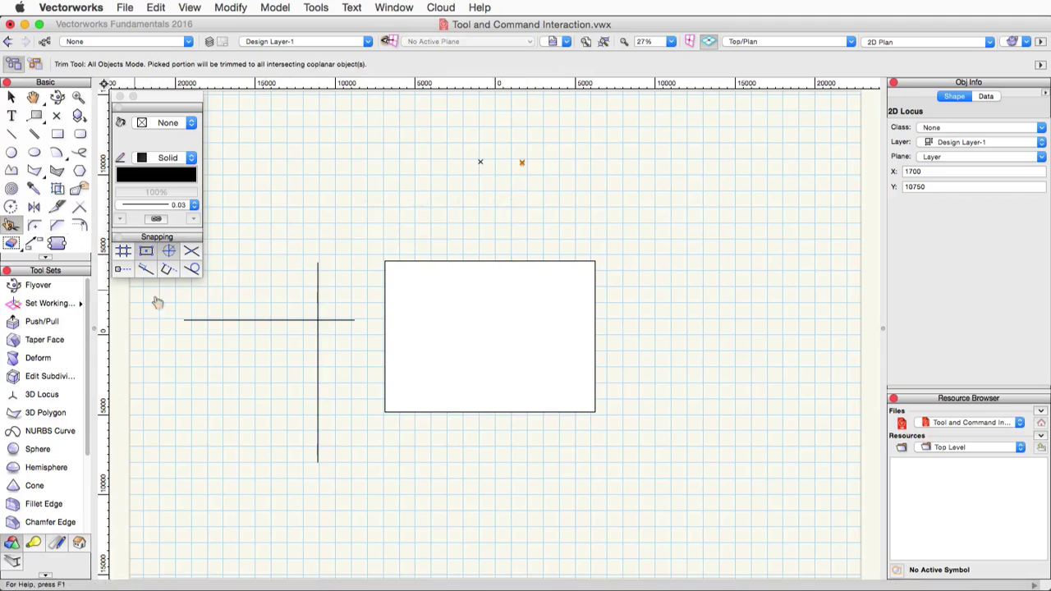
pyautogui.click(319, 360)
# Step: Draw a 17503-long horizontal line below the rectangle and select the Freehand tool
pyautogui.click(13, 136)
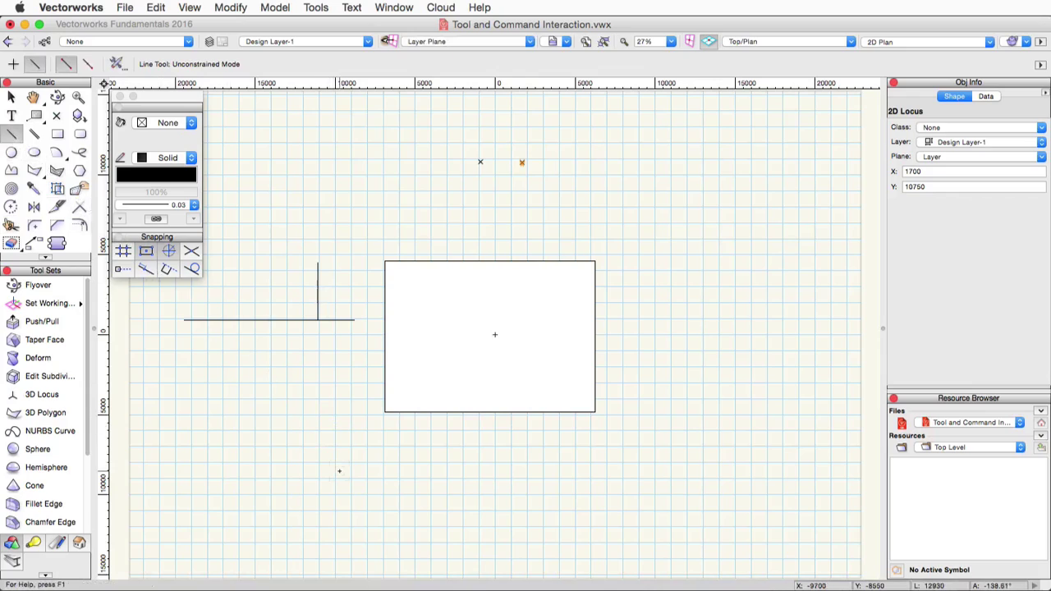
pyautogui.click(339, 472)
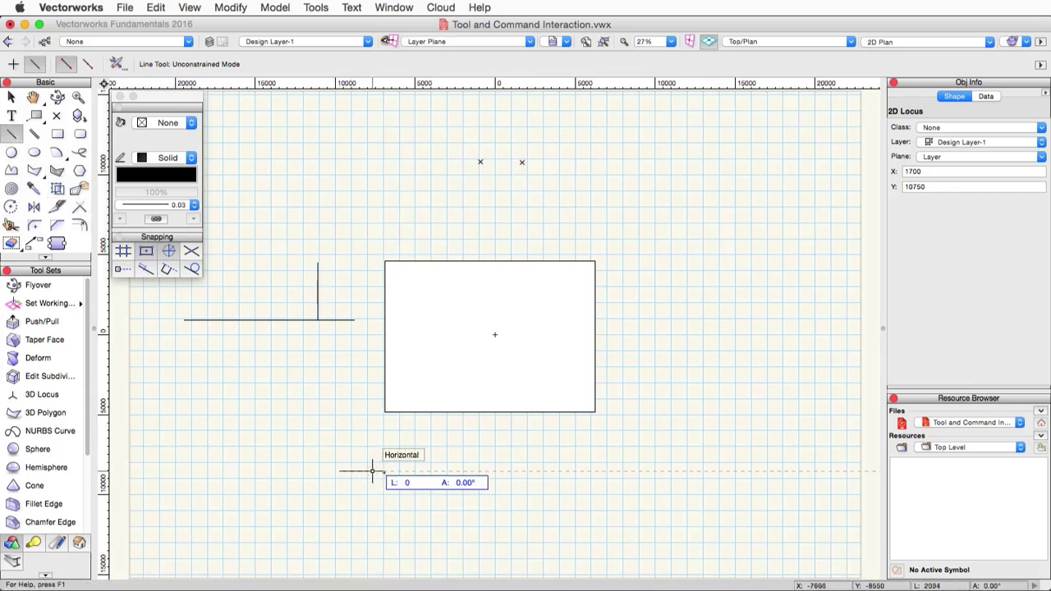
pyautogui.click(620, 472)
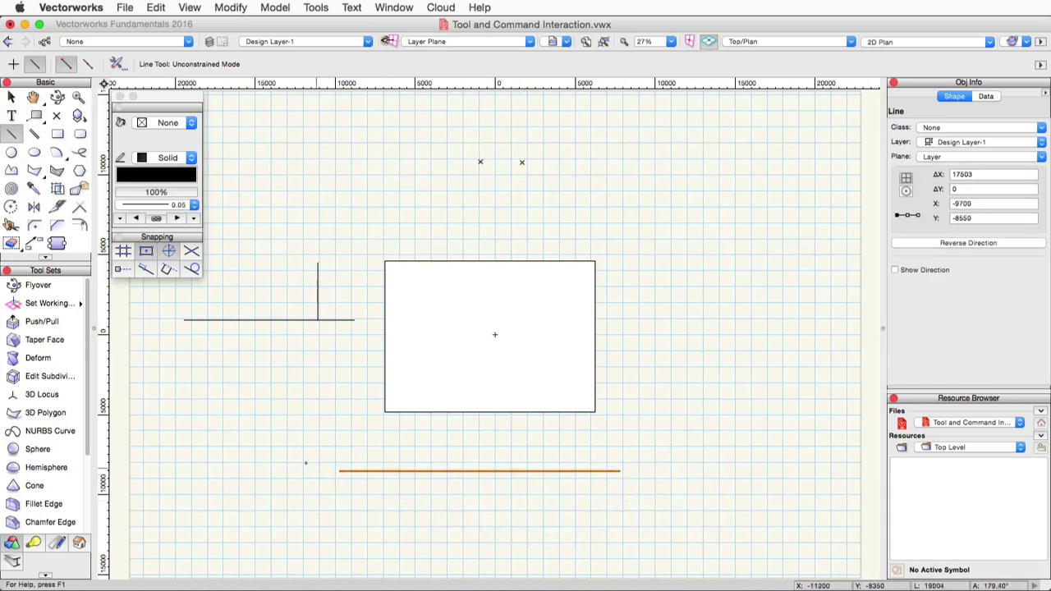
pyautogui.click(79, 151)
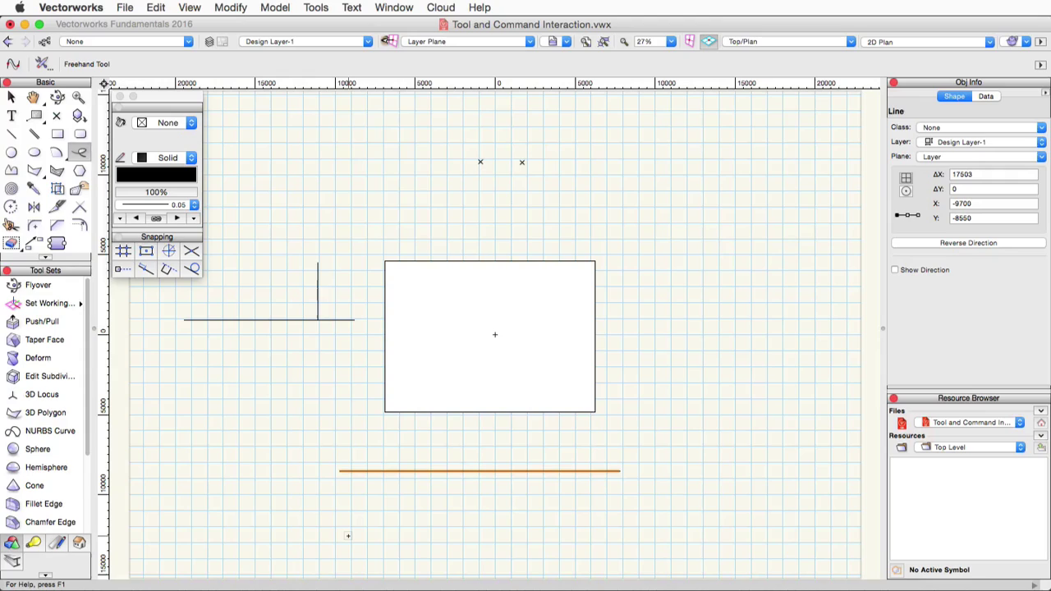
# Step: Sketch a wavy 19650-wide freehand curve below the long line, then select the Rectangle tool
pyautogui.moveTo(348, 535)
pyautogui.mouseDown()
pyautogui.moveTo(380, 512)
pyautogui.moveTo(426, 505)
pyautogui.moveTo(490, 547)
pyautogui.moveTo(546, 513)
pyautogui.moveTo(622, 547)
pyautogui.moveTo(663, 511)
pyautogui.mouseUp()
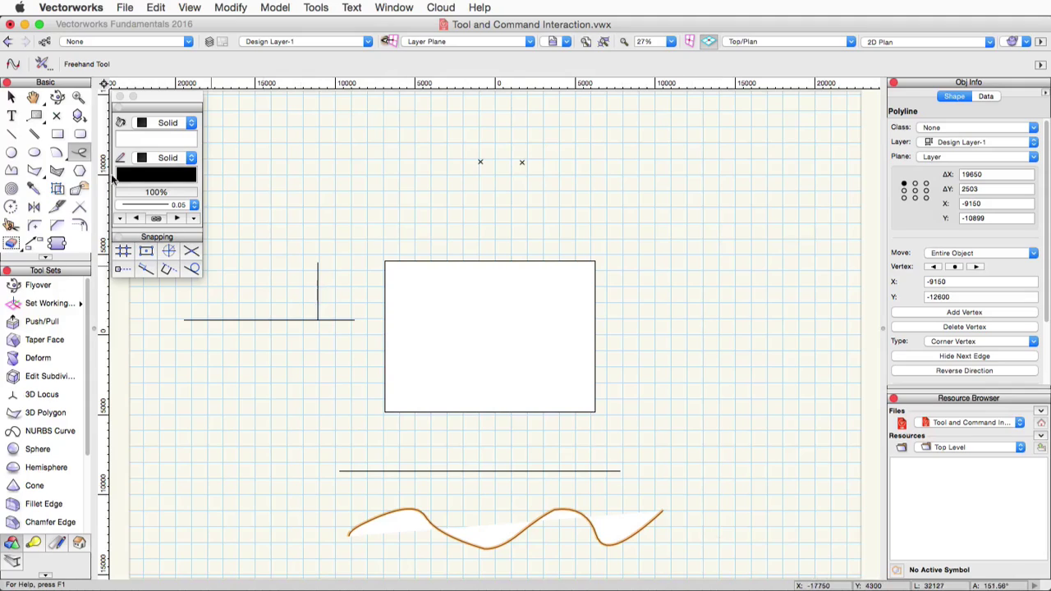
pyautogui.click(49, 132)
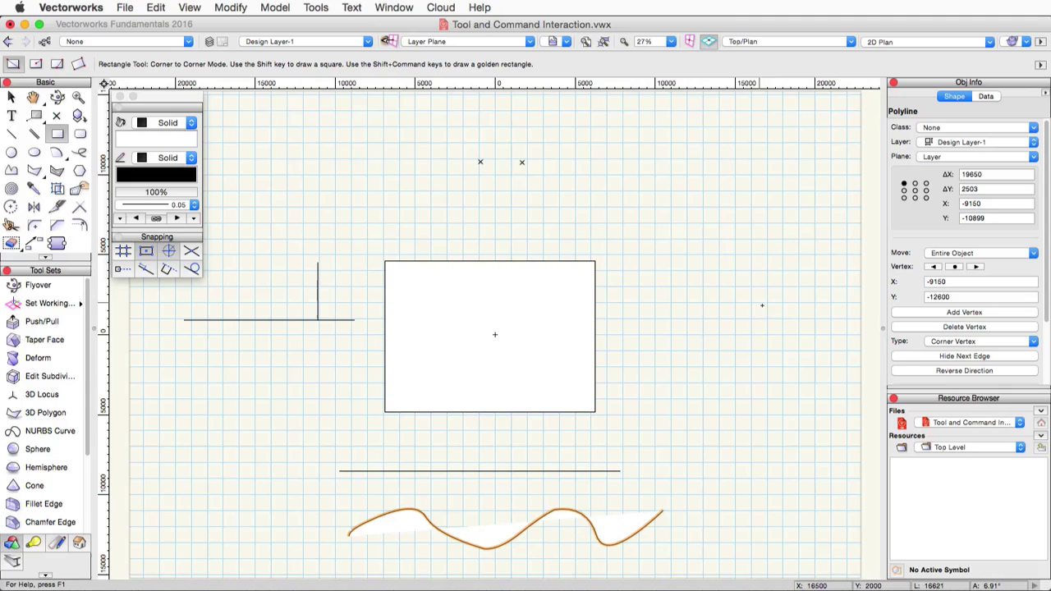
# Step: Draw a 9815 square right of the rectangle and a 45°-rotated square above it in Three Point Rotated mode
pyautogui.click(824, 381)
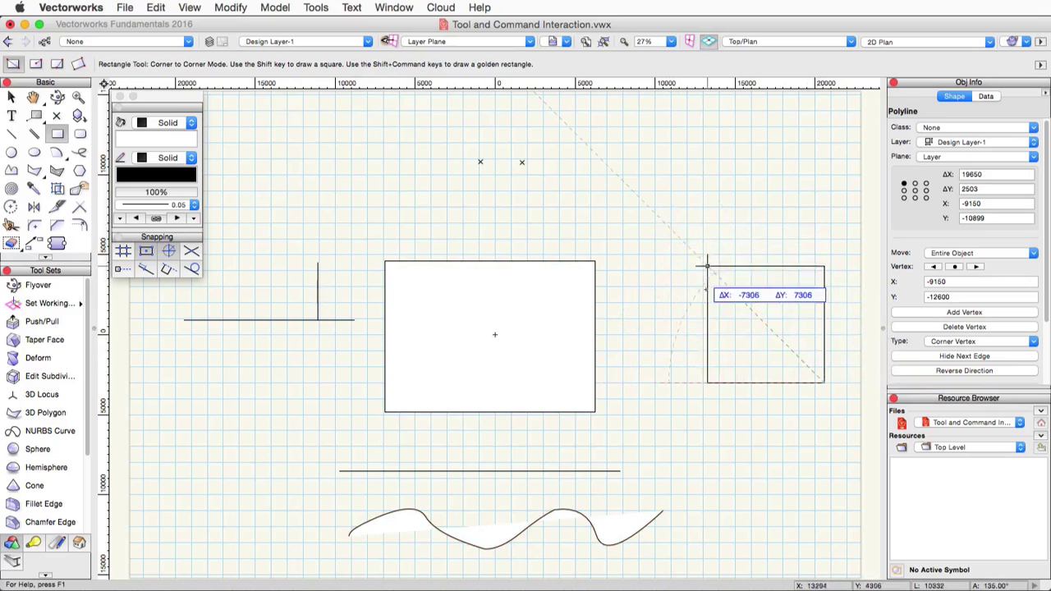
pyautogui.click(666, 226)
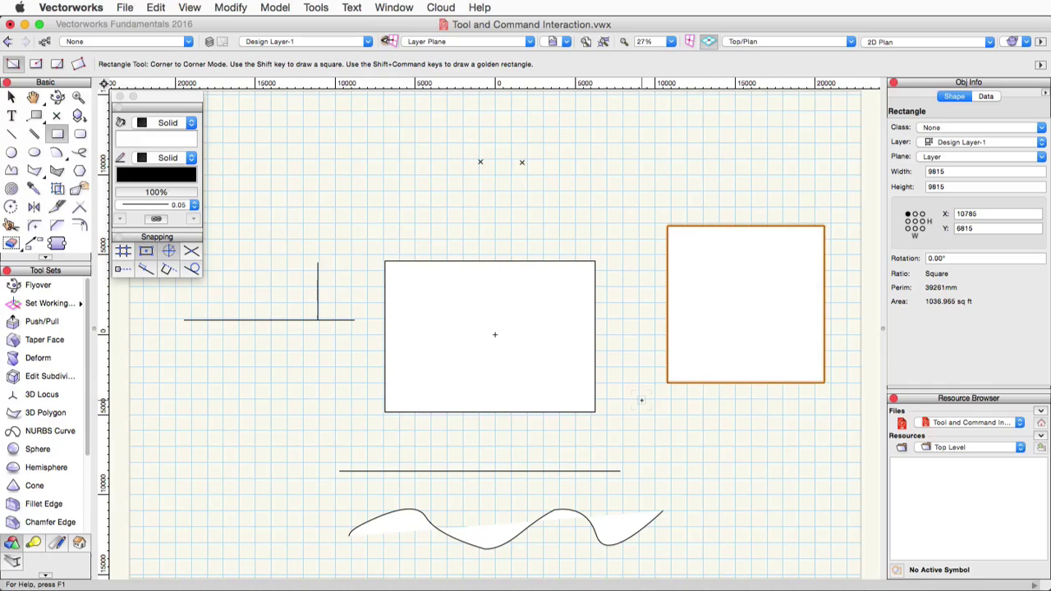
pyautogui.click(78, 63)
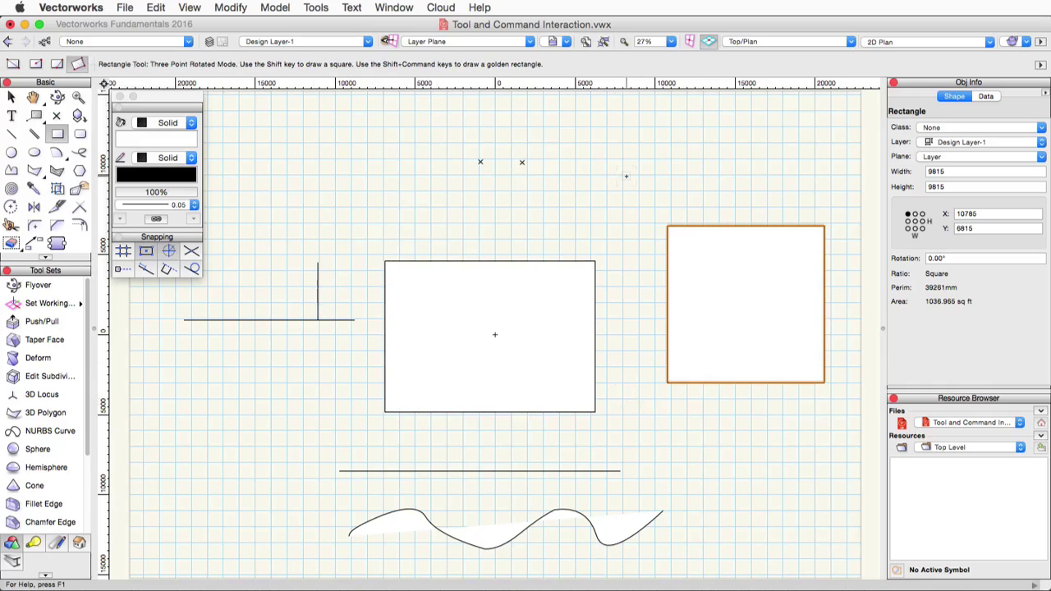
pyautogui.click(601, 215)
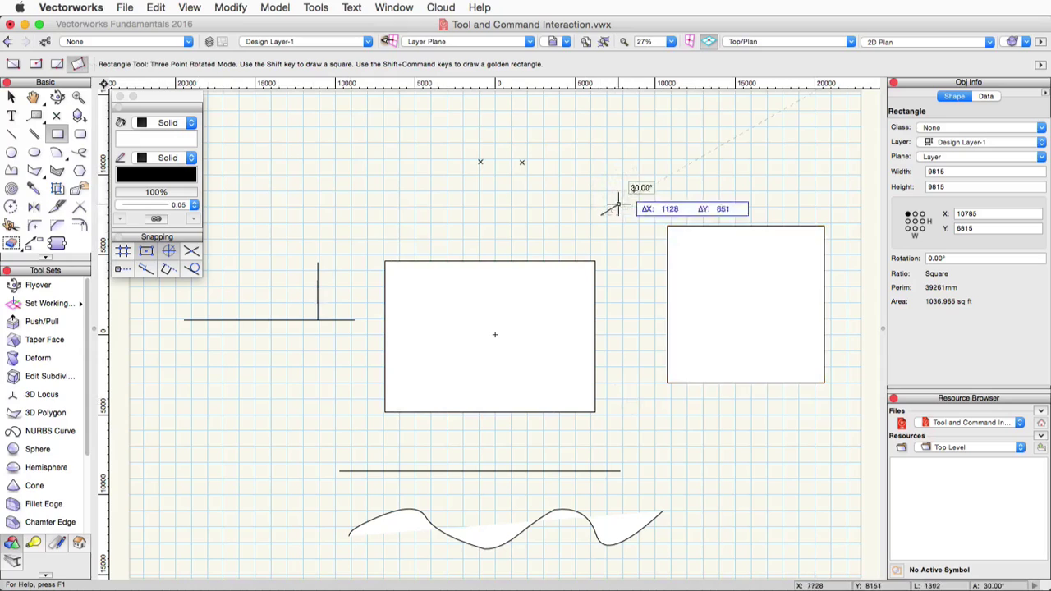
pyautogui.click(651, 165)
pyautogui.click(609, 122)
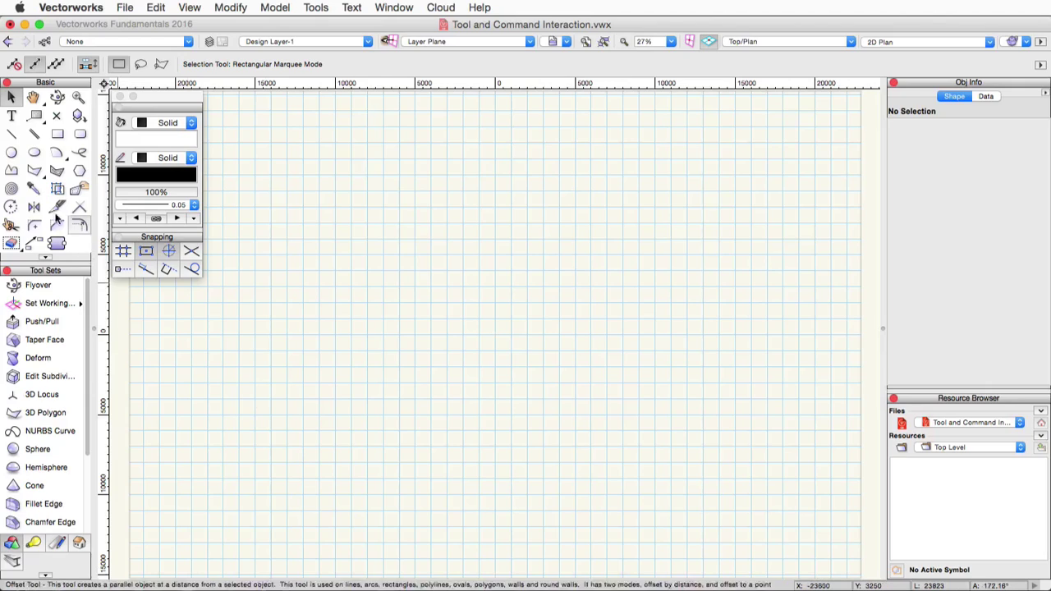
# Step: Draw a closed six-vertex hexagon with the Polyline tool, then delete it
pyautogui.click(10, 169)
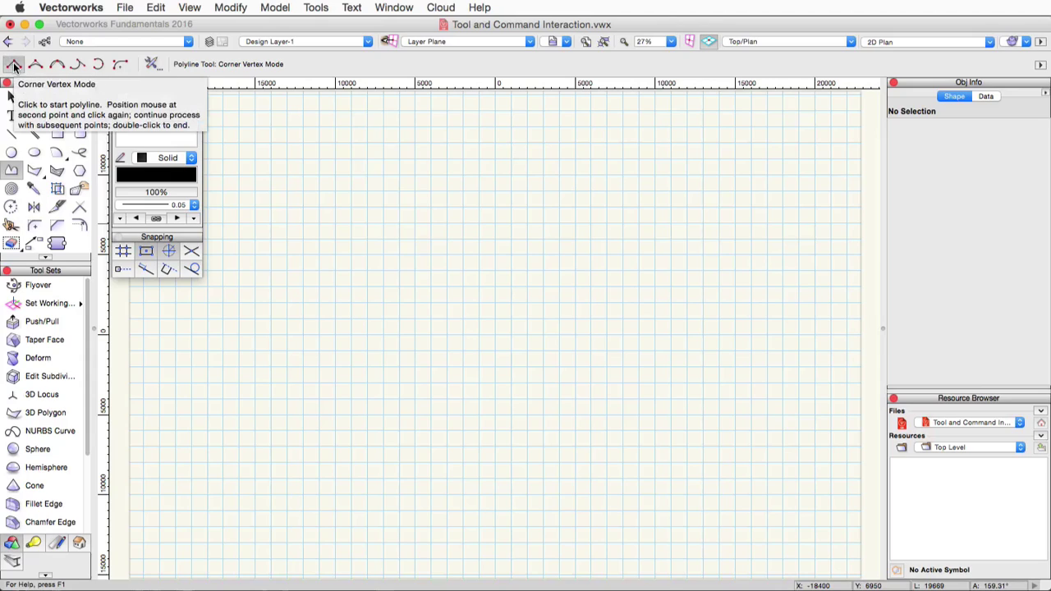
pyautogui.click(345, 217)
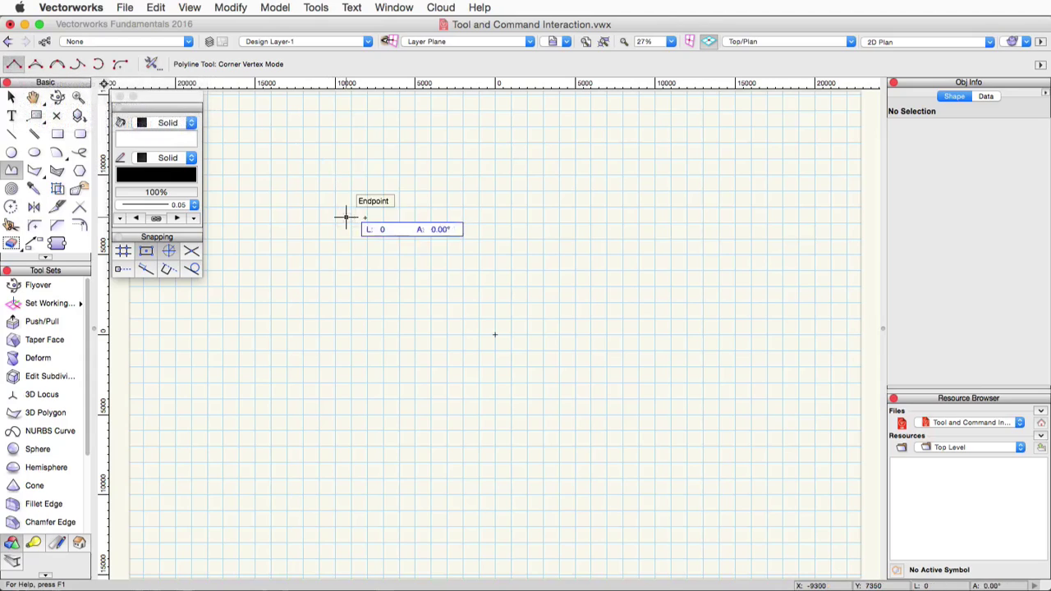
pyautogui.click(563, 218)
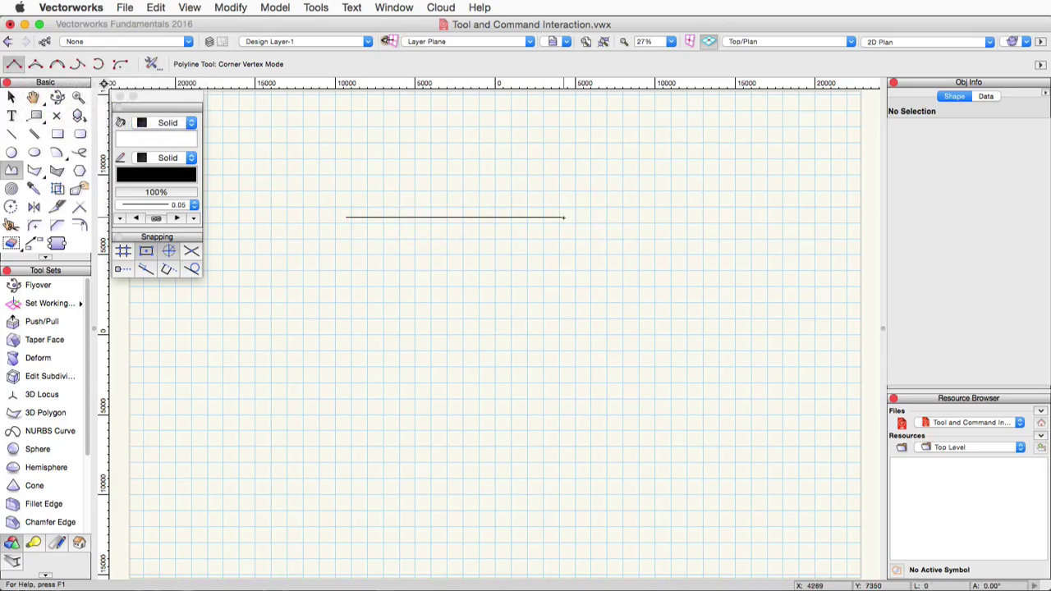
pyautogui.click(643, 324)
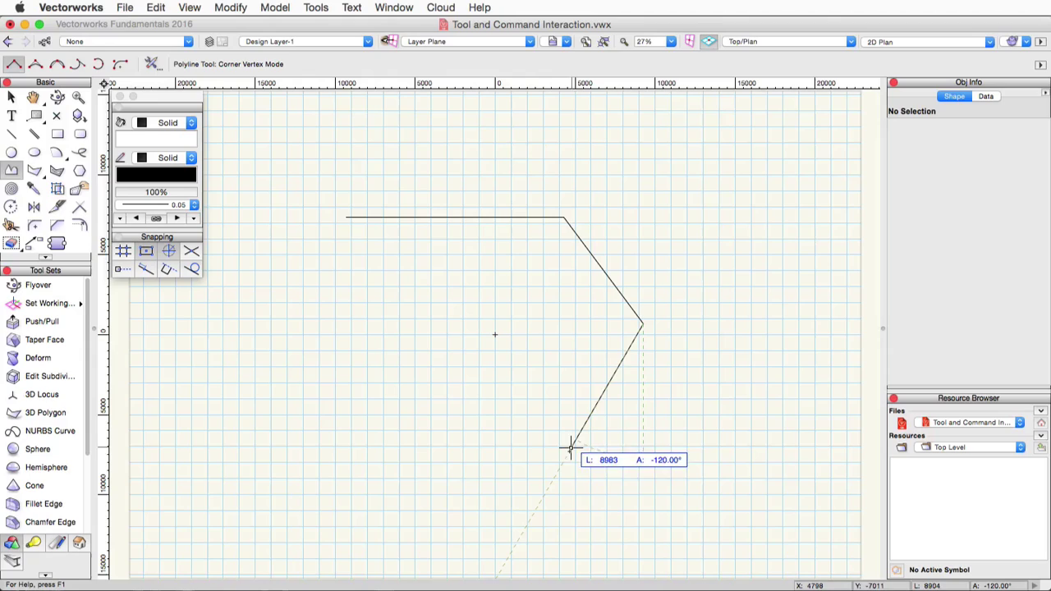
pyautogui.click(557, 472)
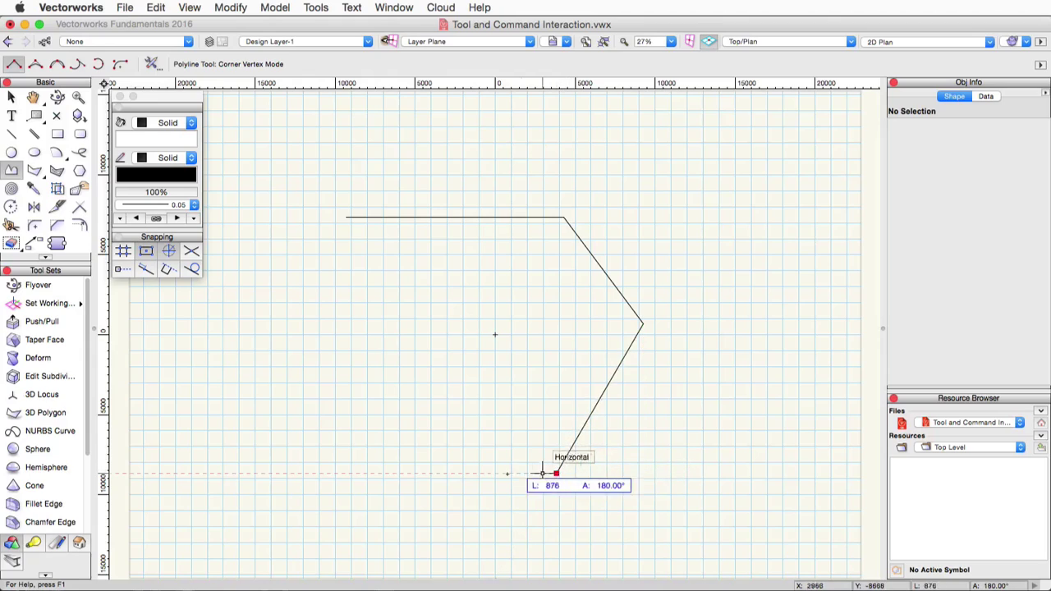
pyautogui.click(329, 472)
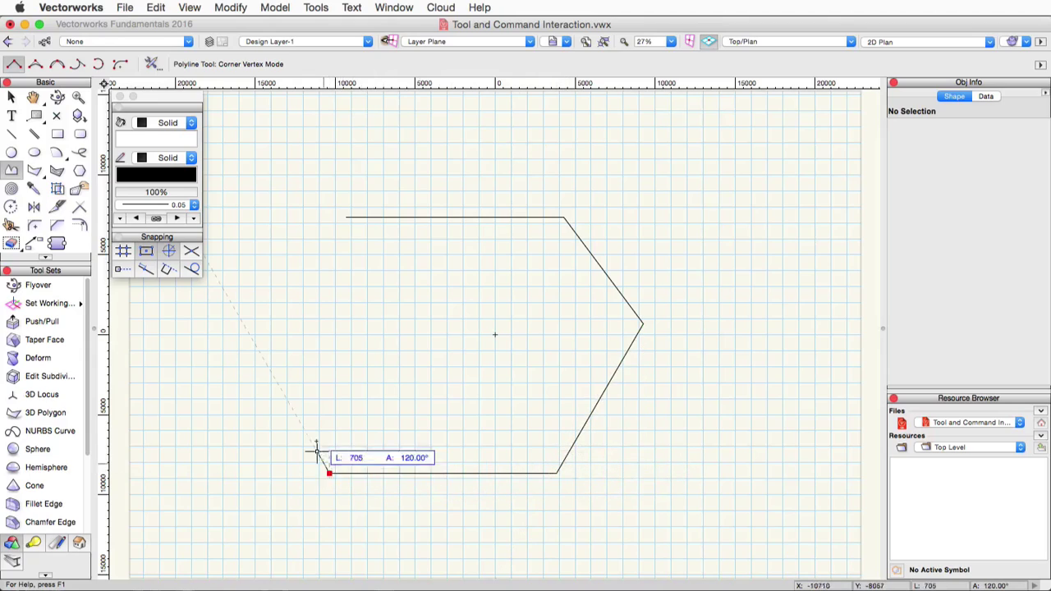
pyautogui.doubleClick(266, 362)
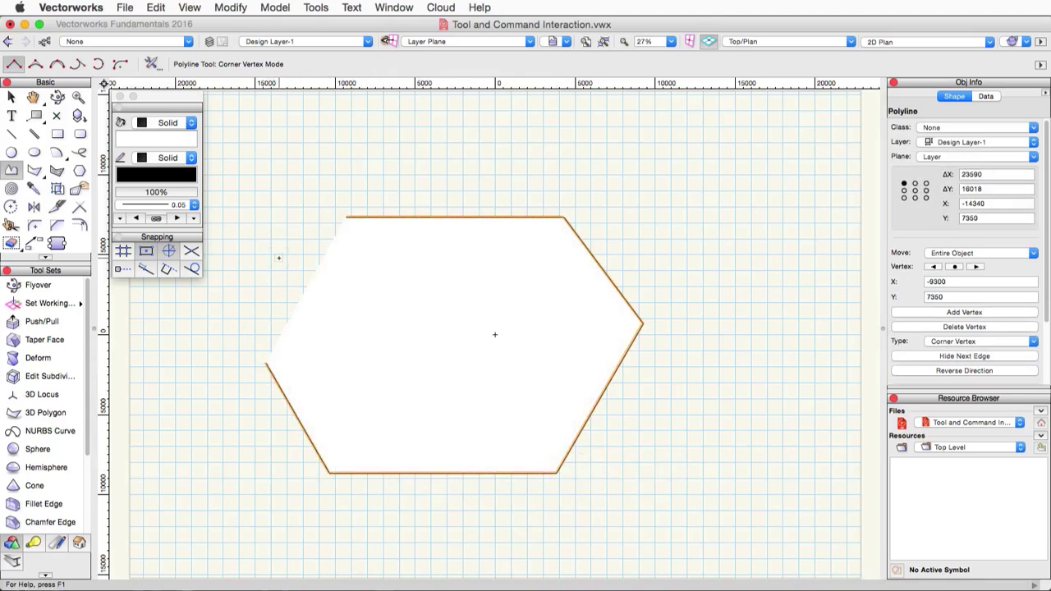
pyautogui.press('Delete')
# Step: Draw a closed four-vertex quadrilateral polyline
pyautogui.click(397, 224)
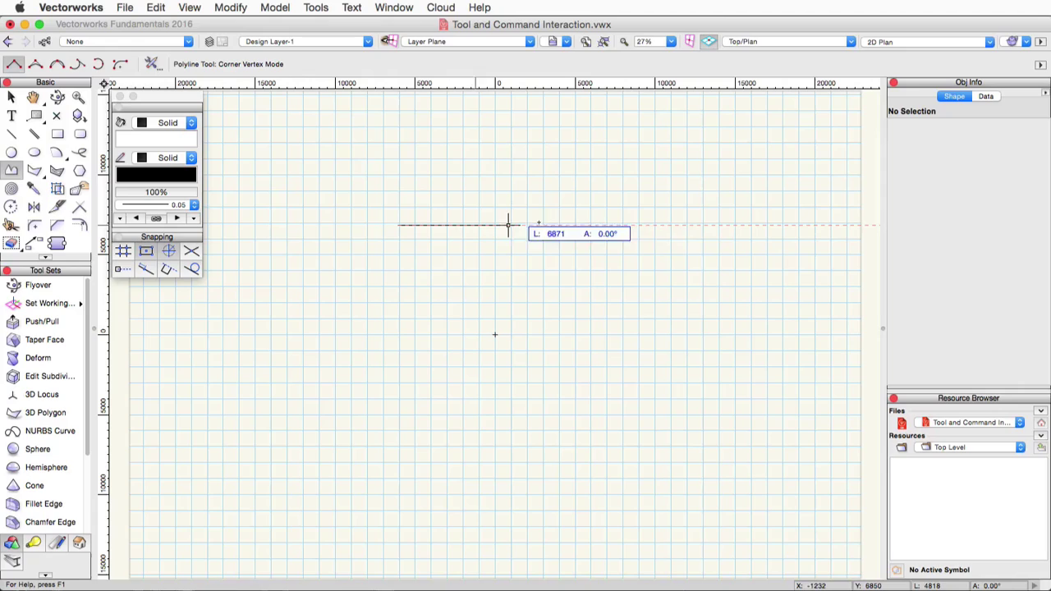
pyautogui.click(585, 224)
pyautogui.click(650, 340)
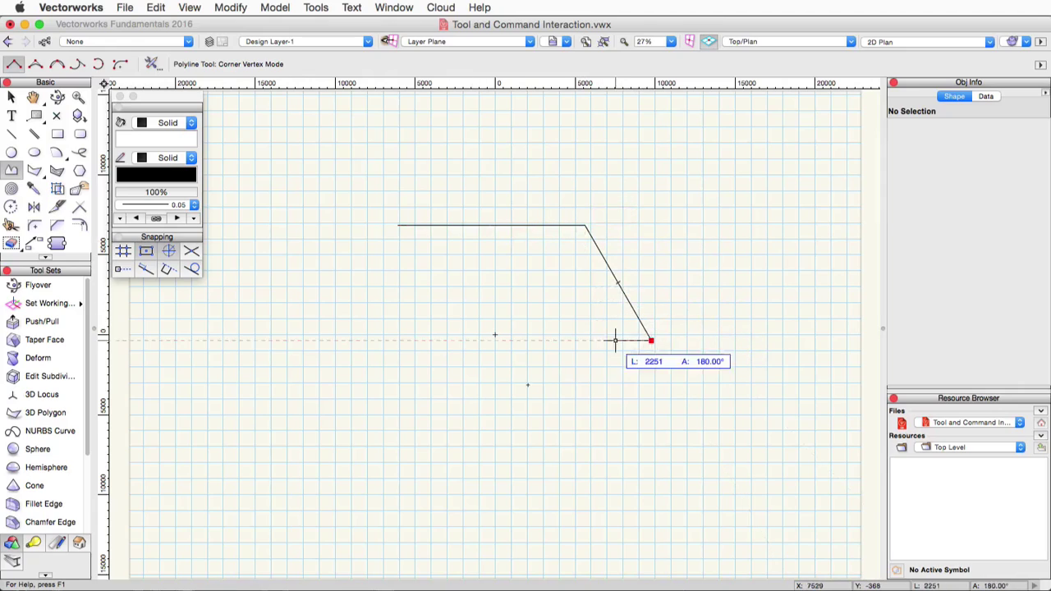
pyautogui.click(492, 453)
pyautogui.click(398, 225)
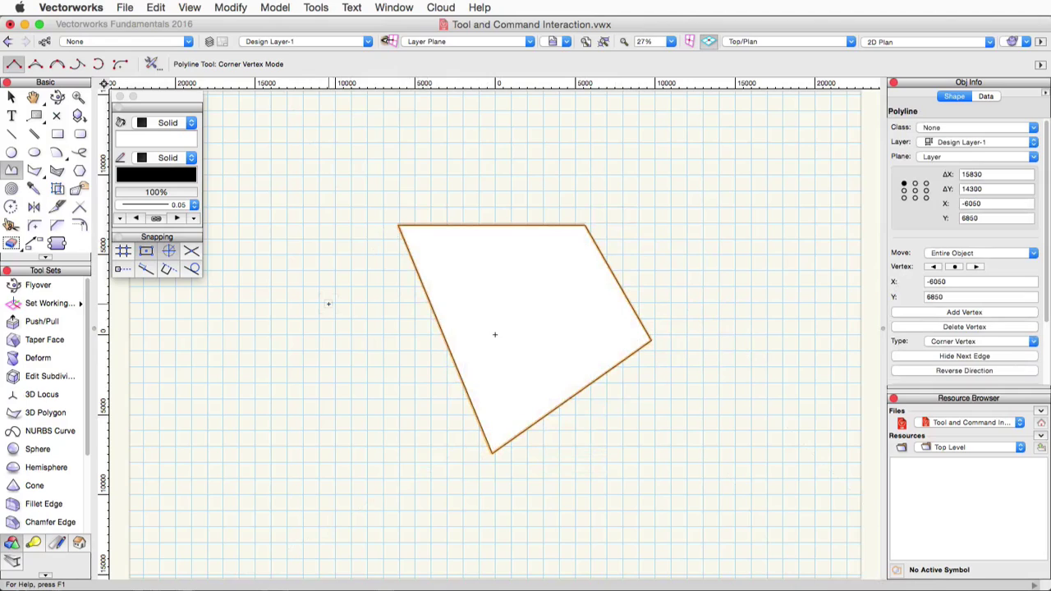
# Step: Start a third polyline, remove vertices with Backspace, then undo it and the quadrilateral
pyautogui.click(214, 390)
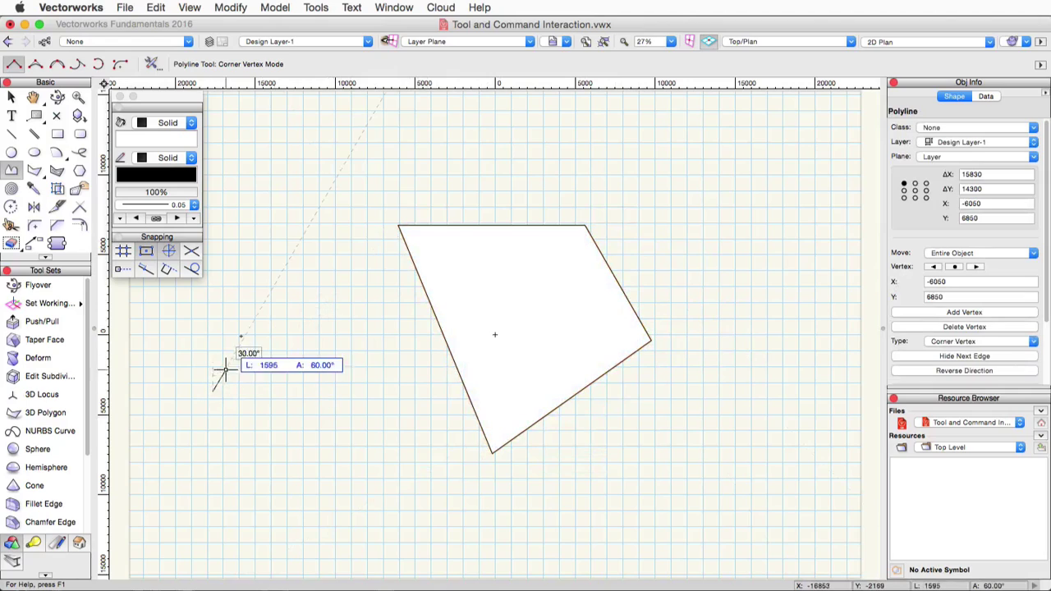
pyautogui.click(286, 266)
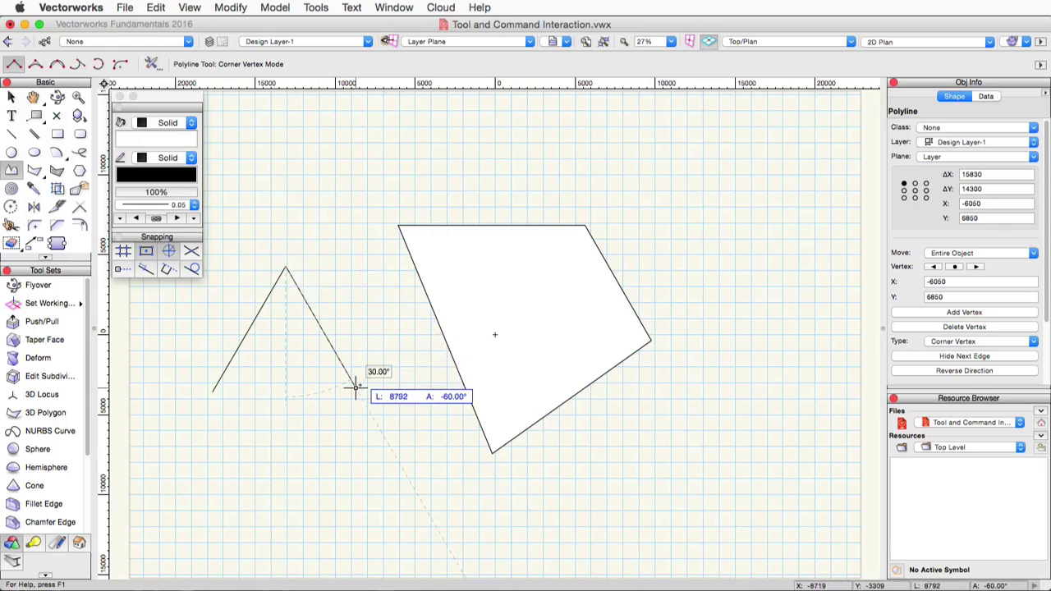
pyautogui.press('BackSpace')
pyautogui.click(285, 266)
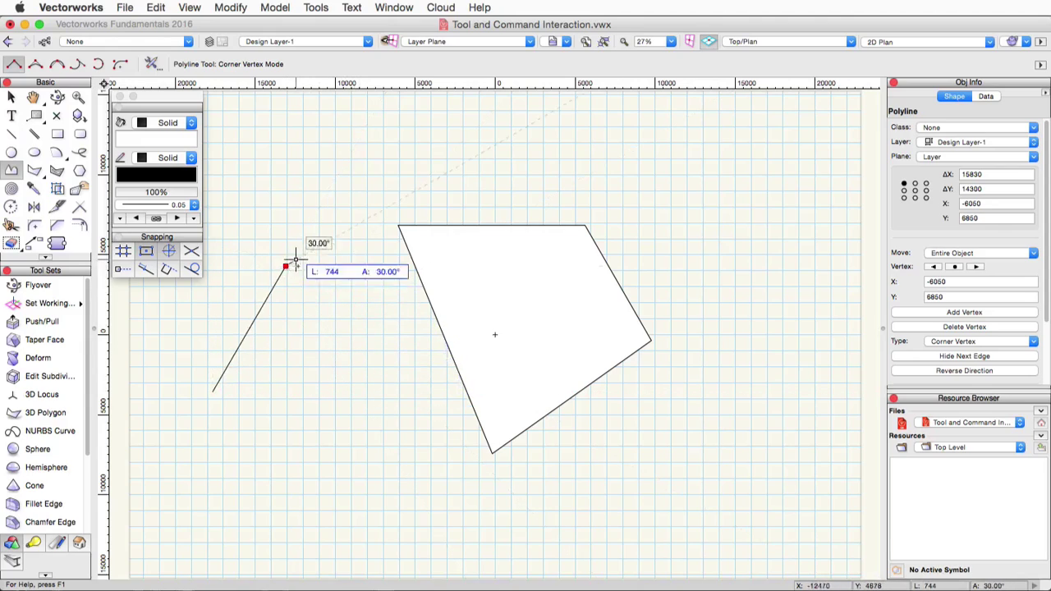
pyautogui.click(356, 388)
pyautogui.press('BackSpace')
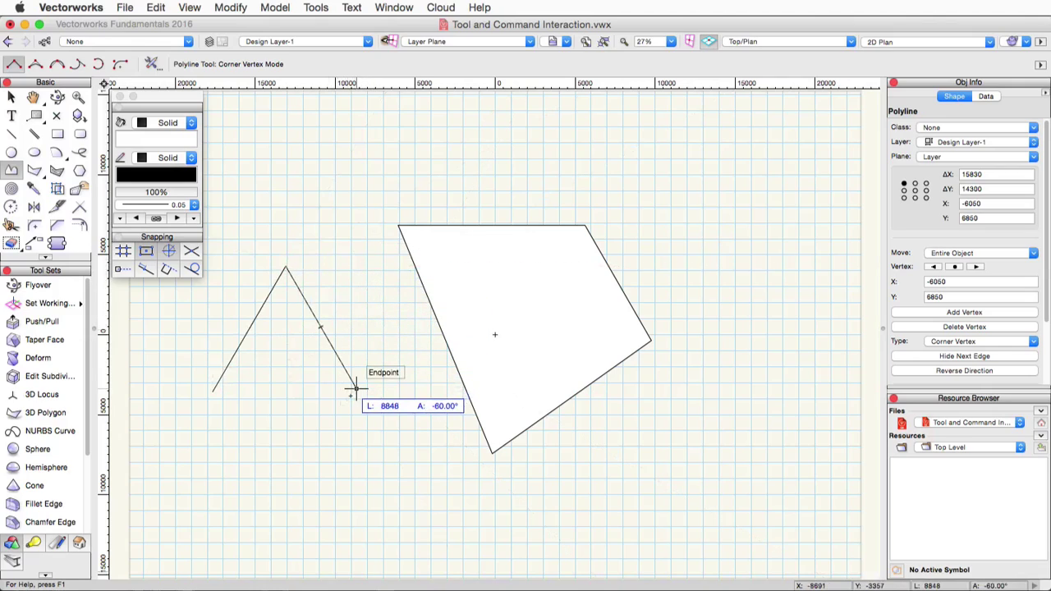
pyautogui.press('super+z')
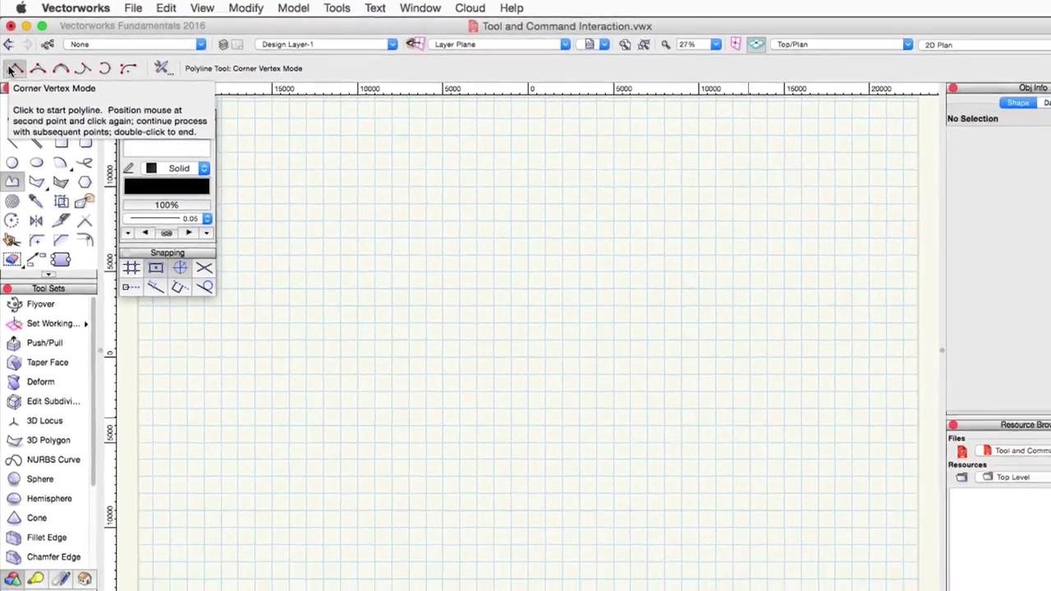
# Step: Start a Corner to Corner rectangle near the drawing's centre and enter ΔX 7500 in the data bar
pyautogui.press('x')
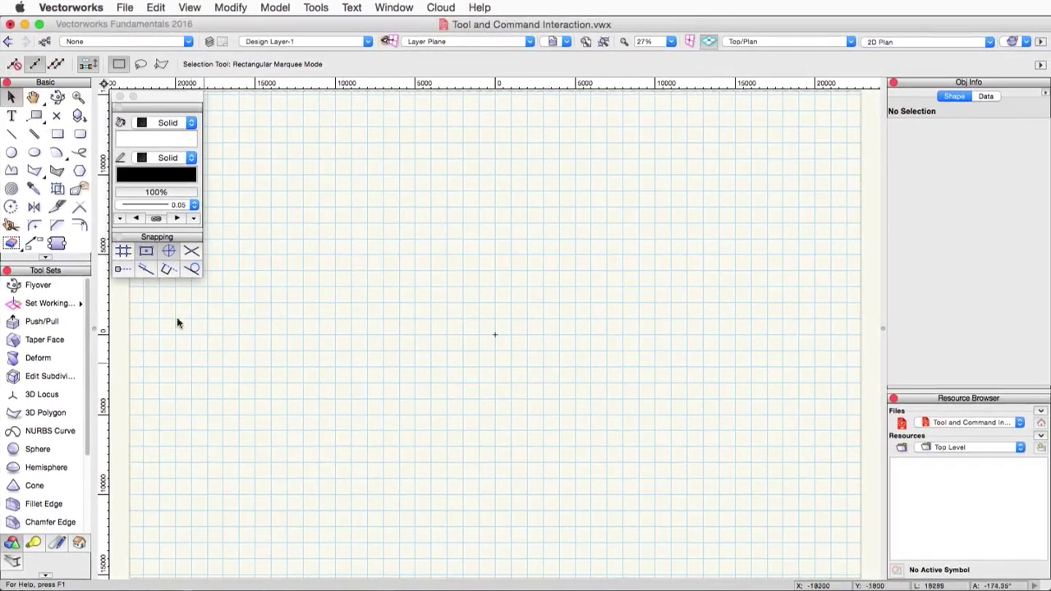
pyautogui.click(56, 134)
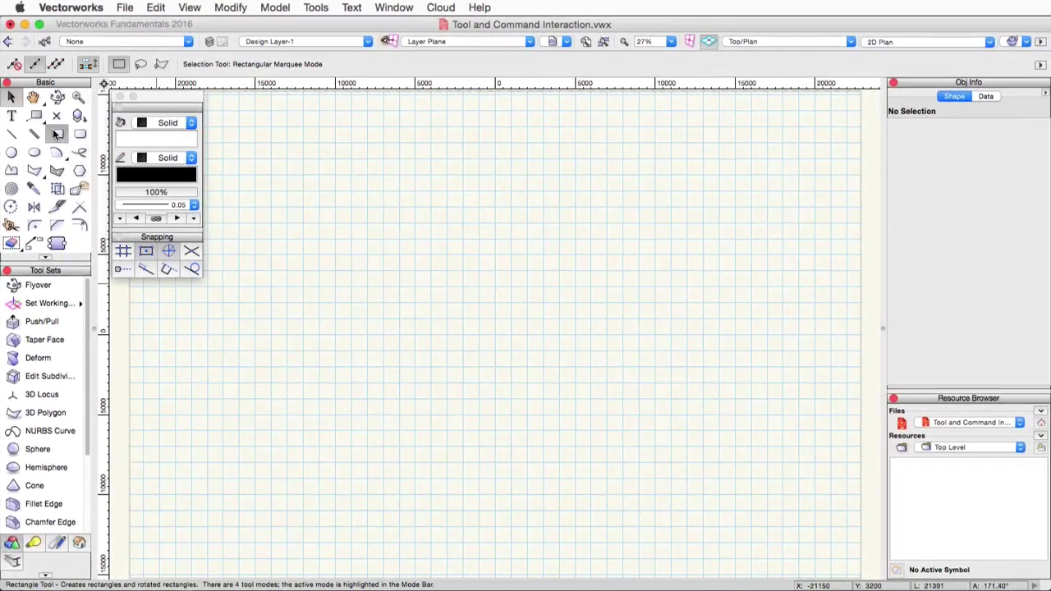
pyautogui.click(367, 252)
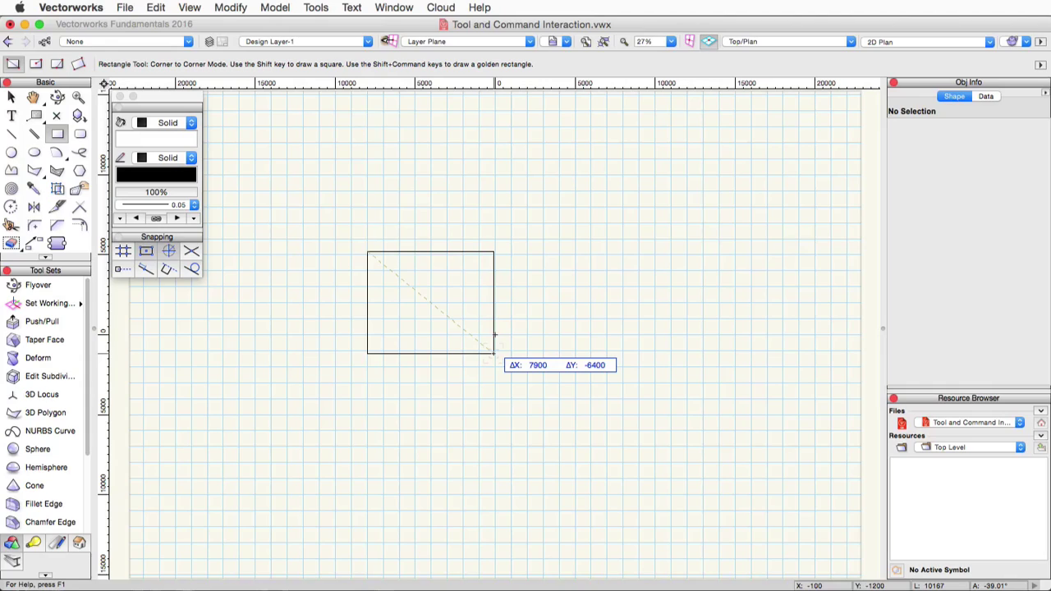
pyautogui.press('Tab')
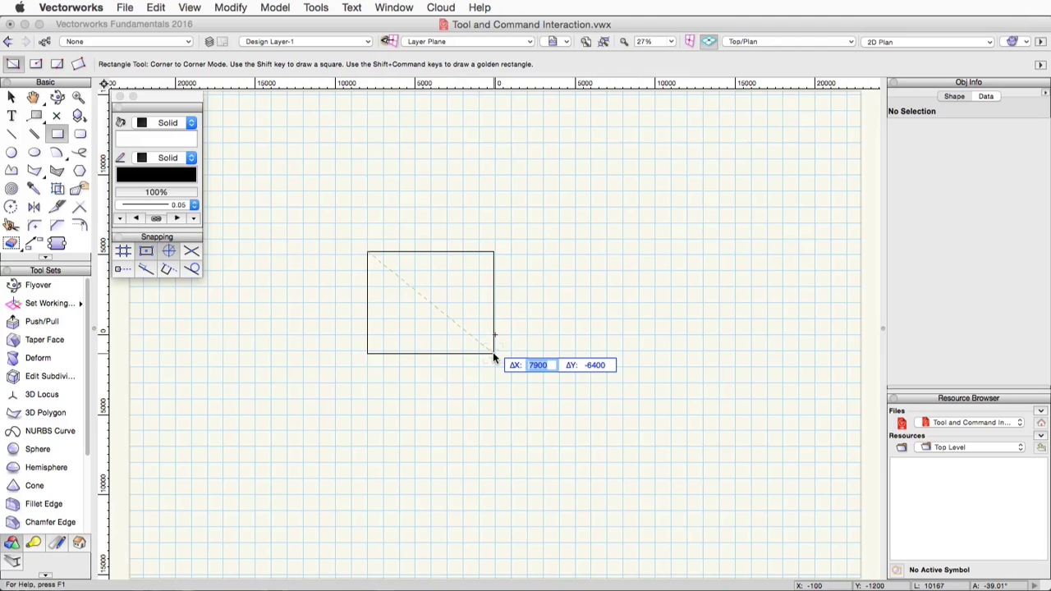
pyautogui.write('7500')
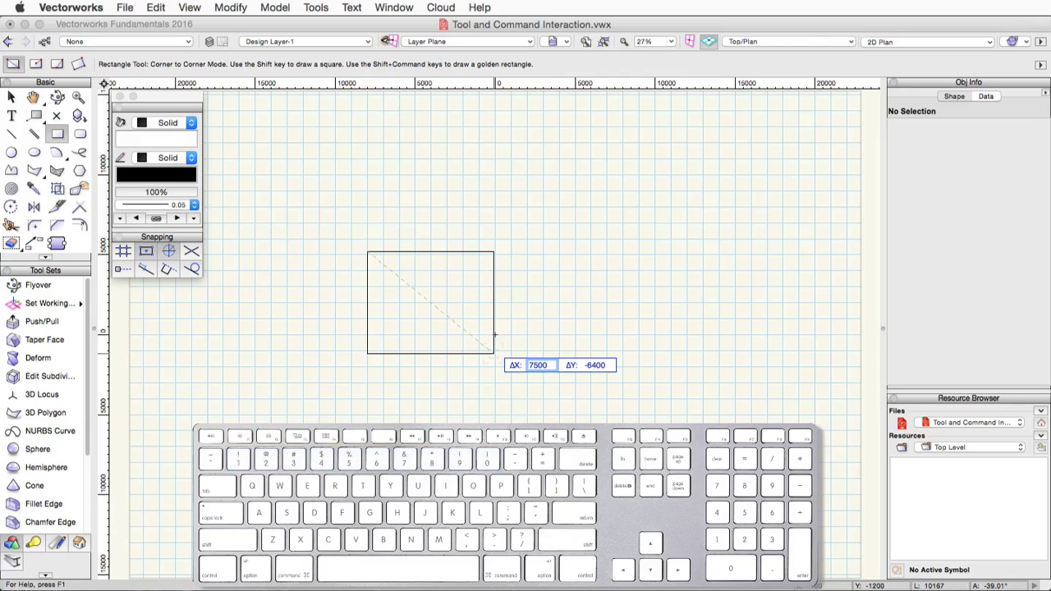
pyautogui.press('Escape')
pyautogui.press('Escape')
pyautogui.click(432, 260)
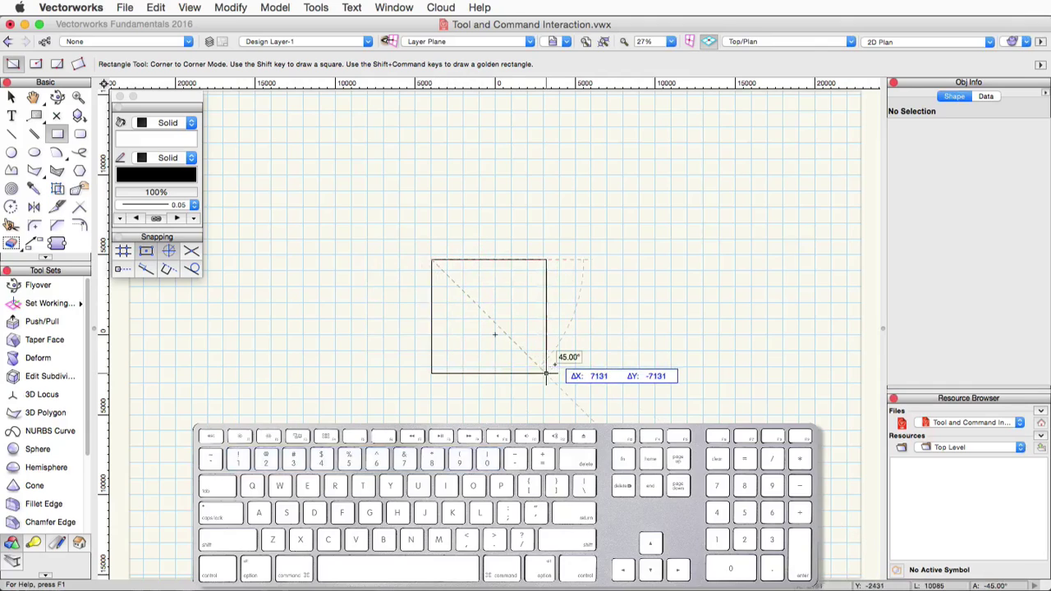
pyautogui.write('65')
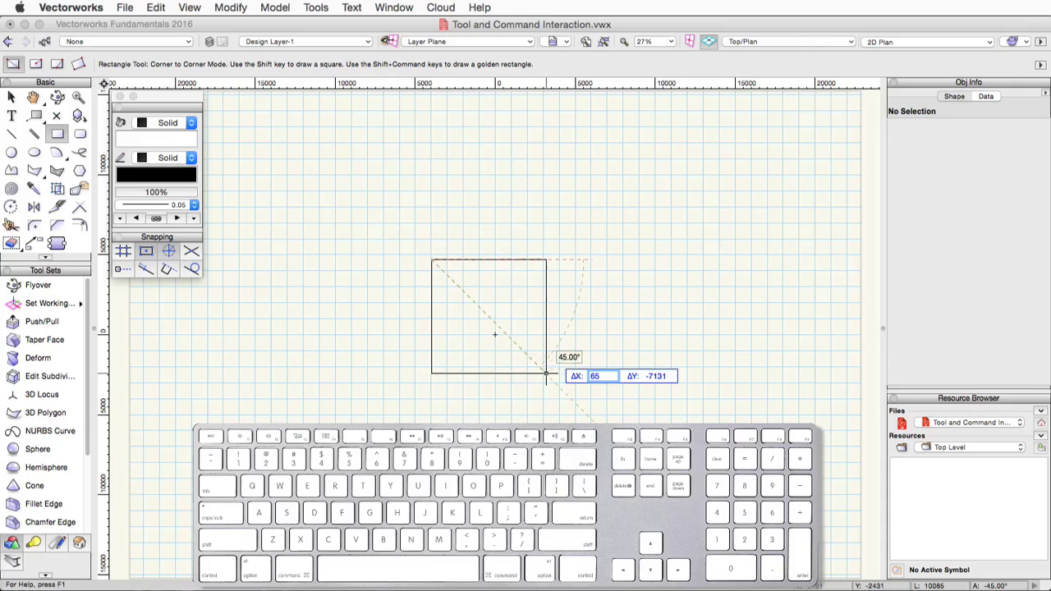
pyautogui.write('00')
pyautogui.press('Tab')
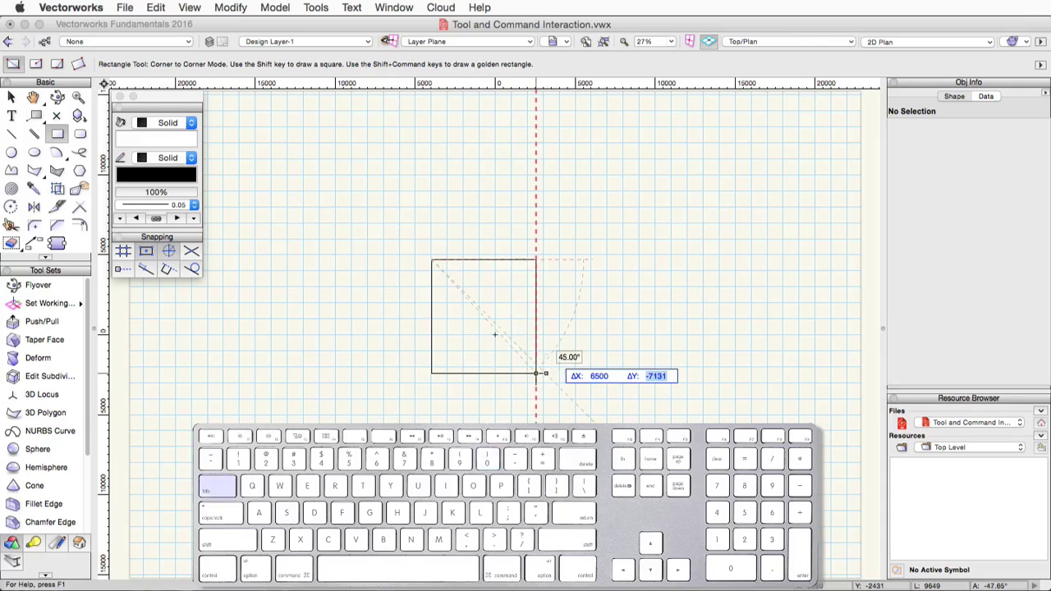
pyautogui.press('Tab')
pyautogui.press('Tab')
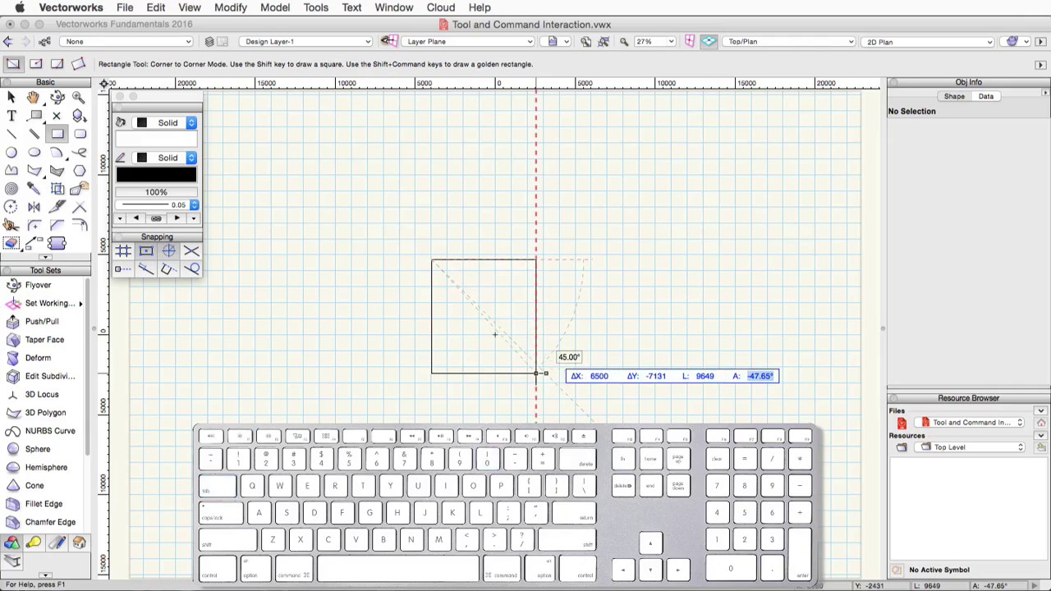
pyautogui.press('Tab')
pyautogui.press('Tab')
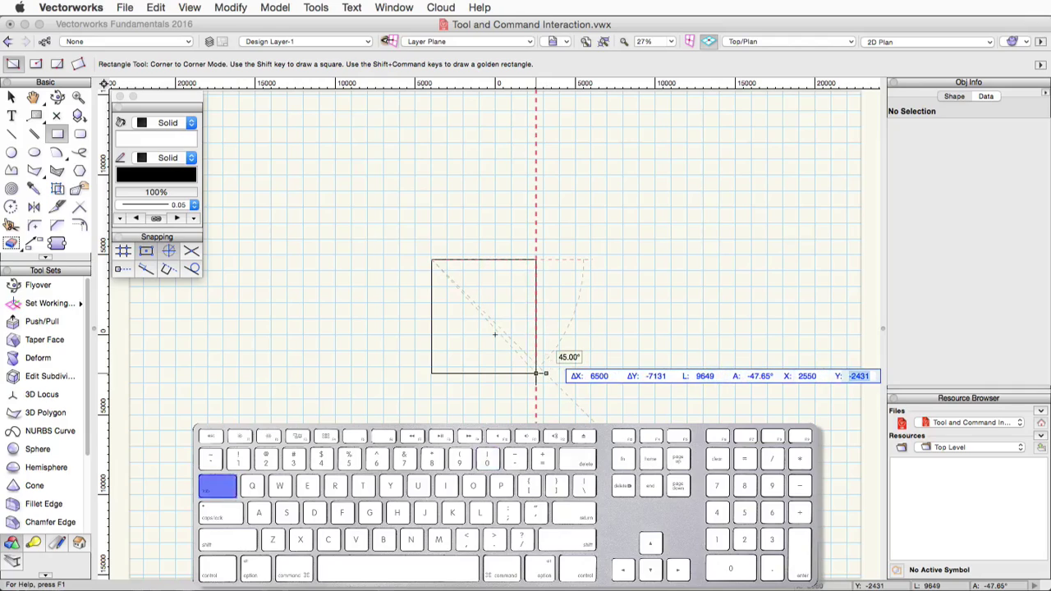
pyautogui.press('Tab')
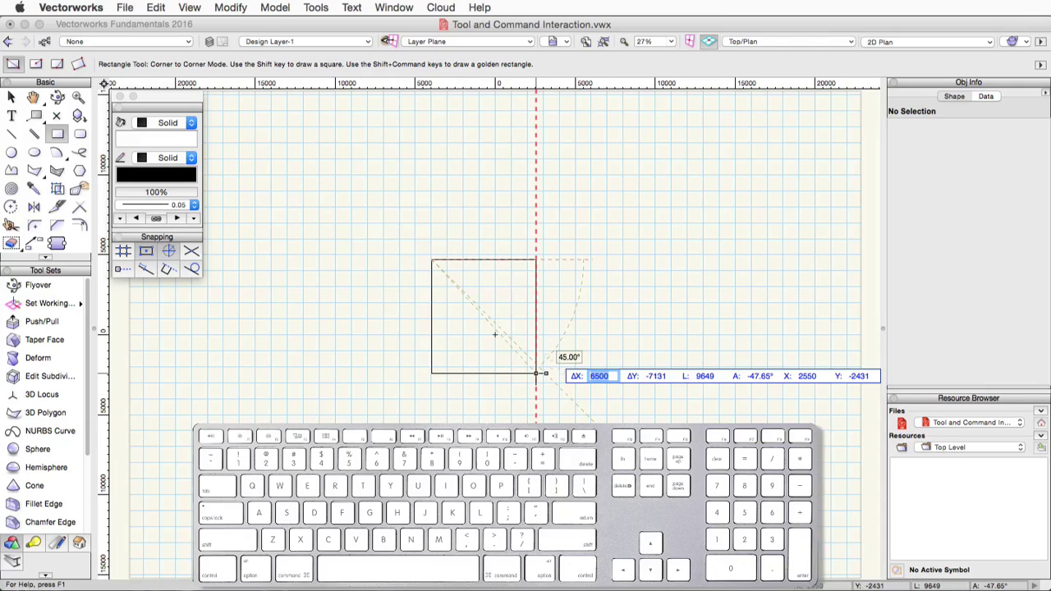
pyautogui.write('700')
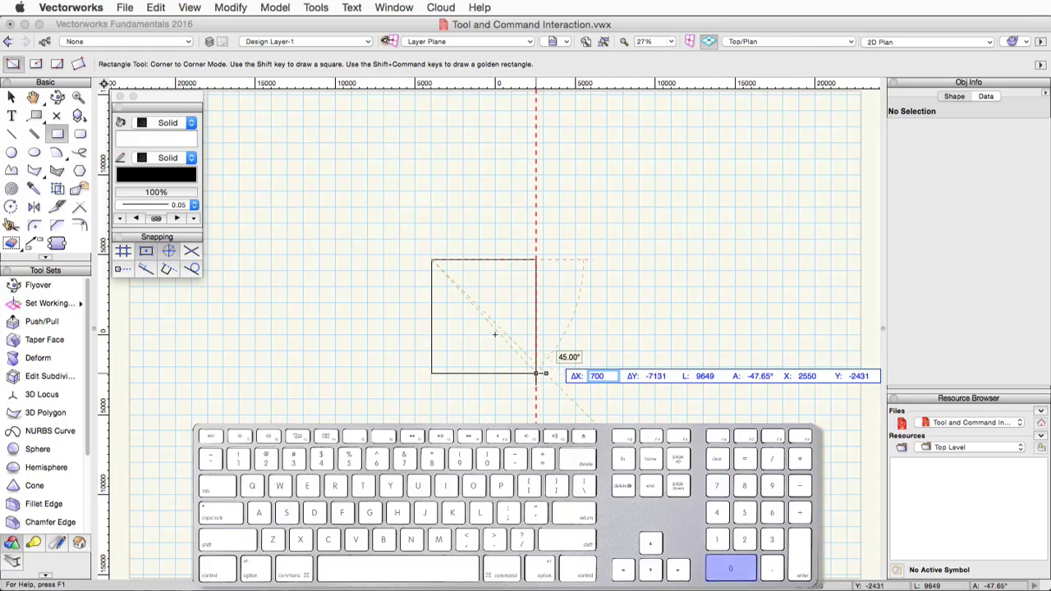
pyautogui.write('0')
pyautogui.press('Tab')
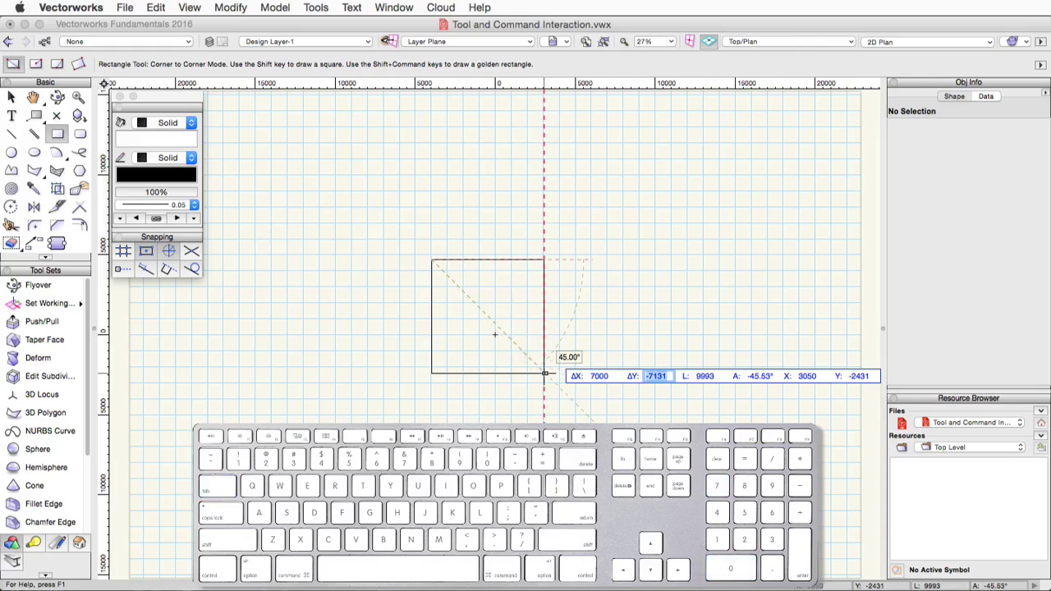
pyautogui.write('7000')
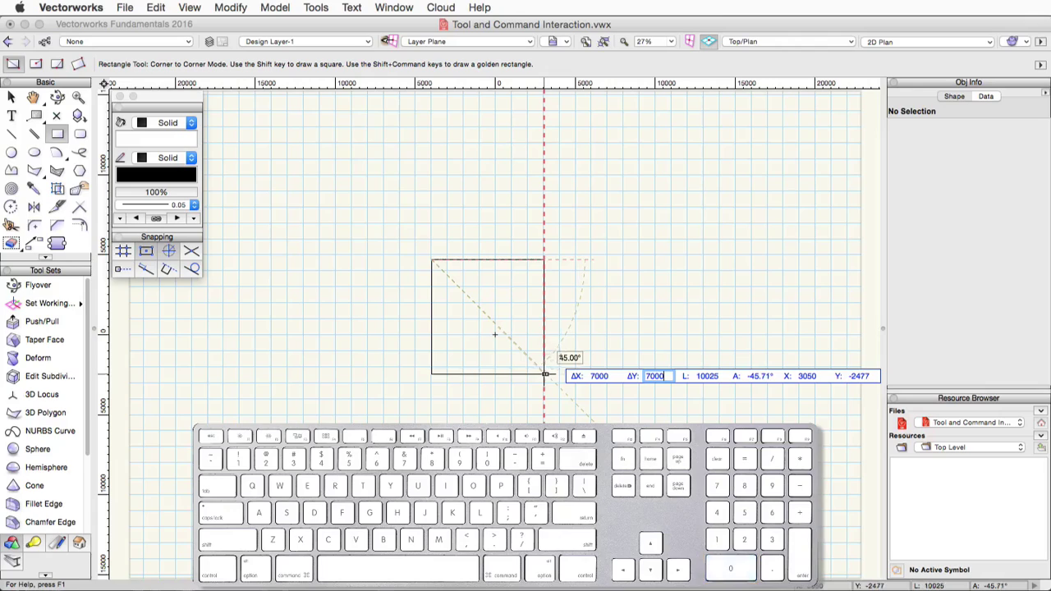
pyautogui.press('Return')
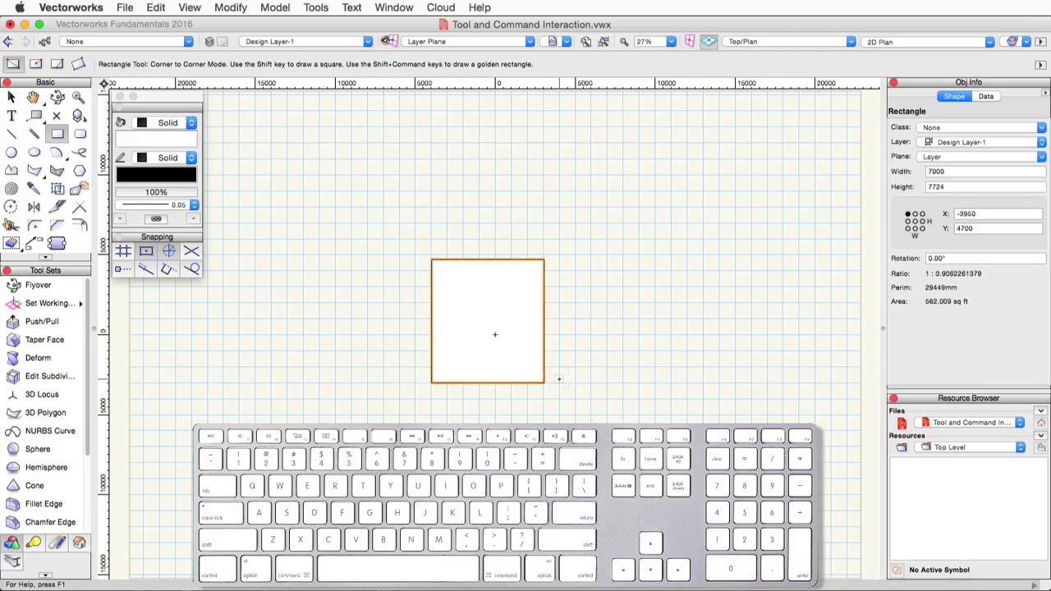
pyautogui.press('x')
pyautogui.press('Delete')
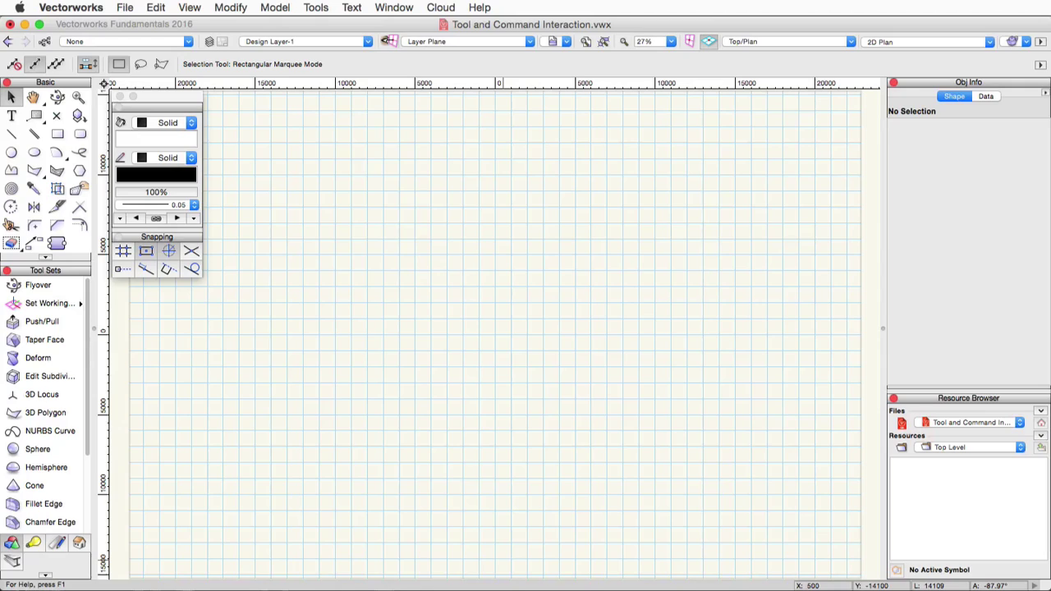
pyautogui.click(157, 7)
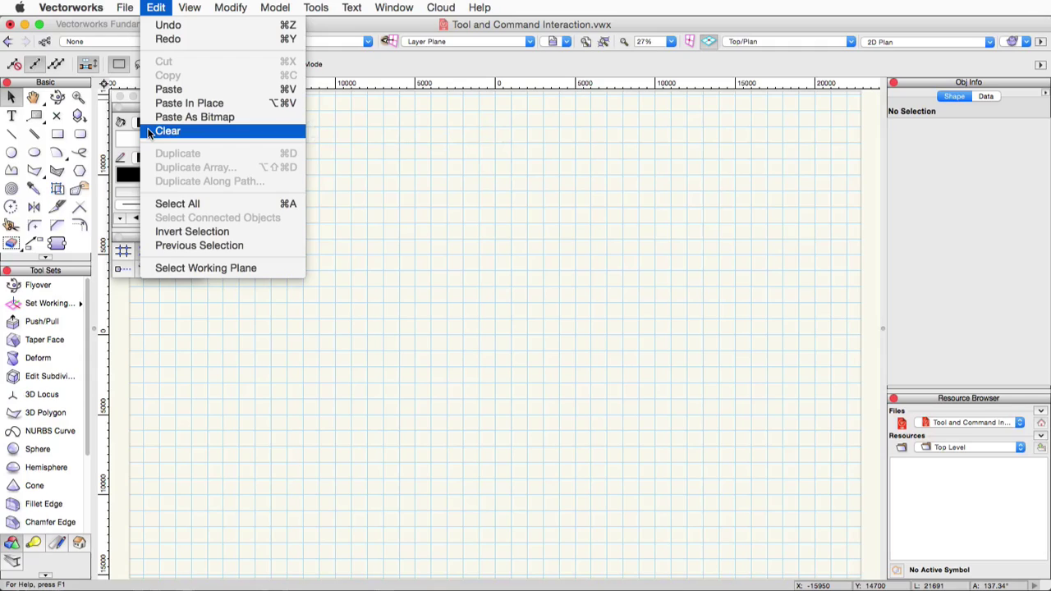
pyautogui.click(582, 419)
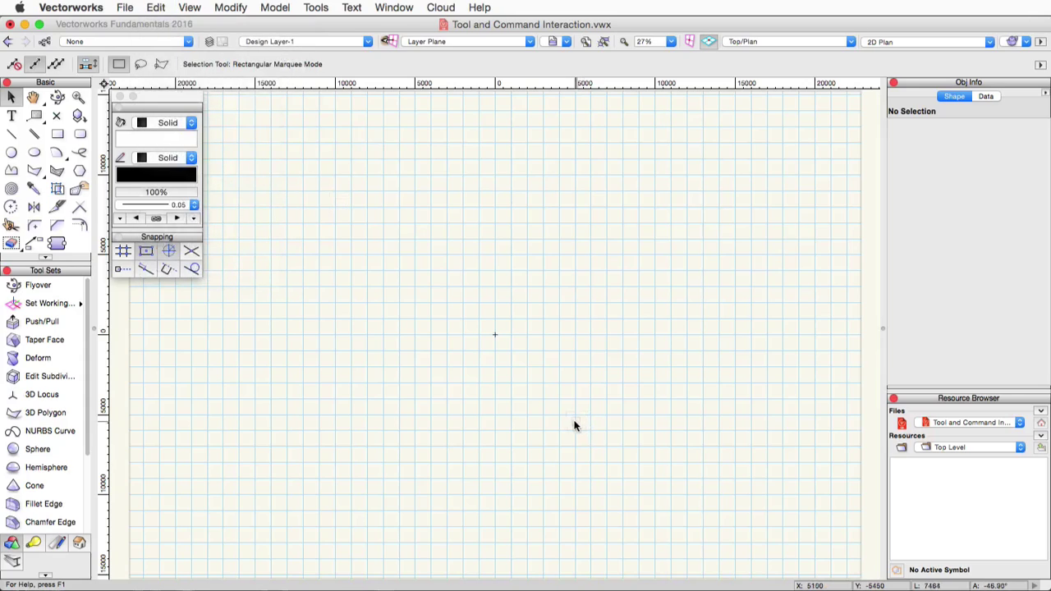
# Step: Draw a rectangle and a circle centred on its bottom-right corner
pyautogui.click(58, 134)
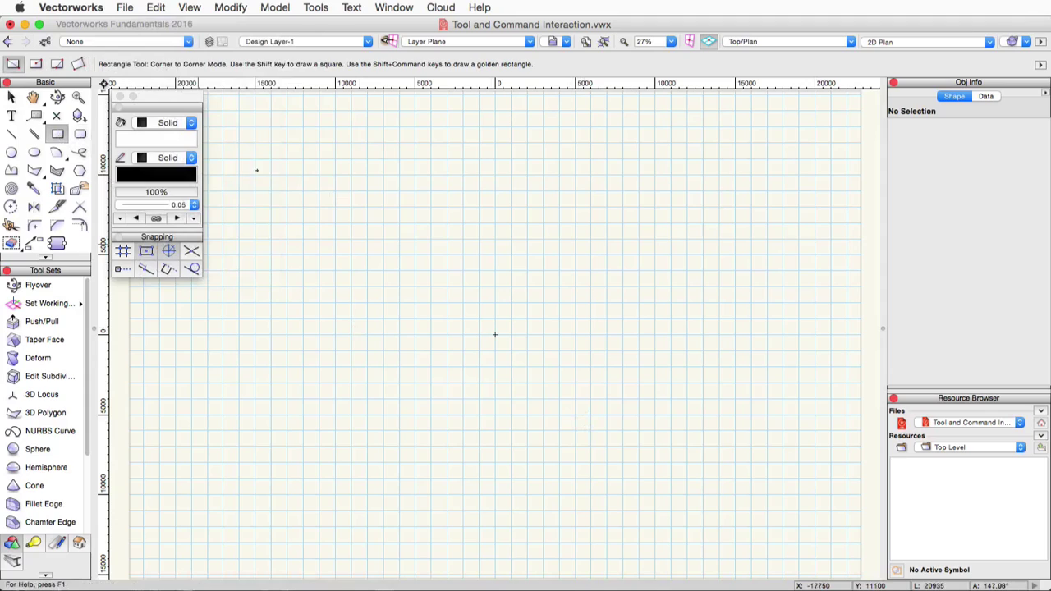
pyautogui.click(301, 179)
pyautogui.click(471, 307)
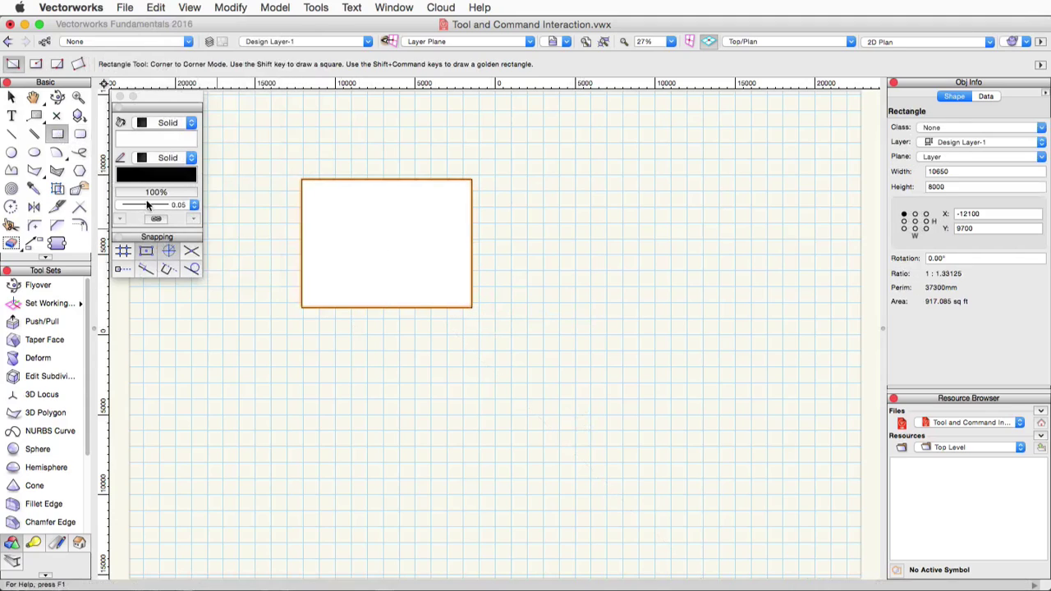
pyautogui.click(11, 152)
pyautogui.click(471, 307)
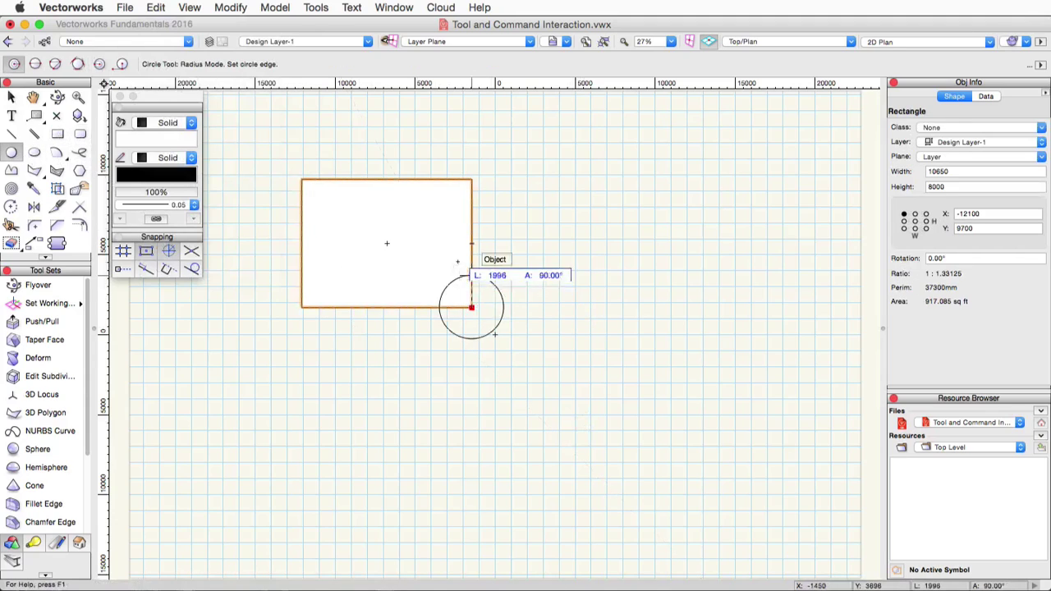
pyautogui.click(434, 238)
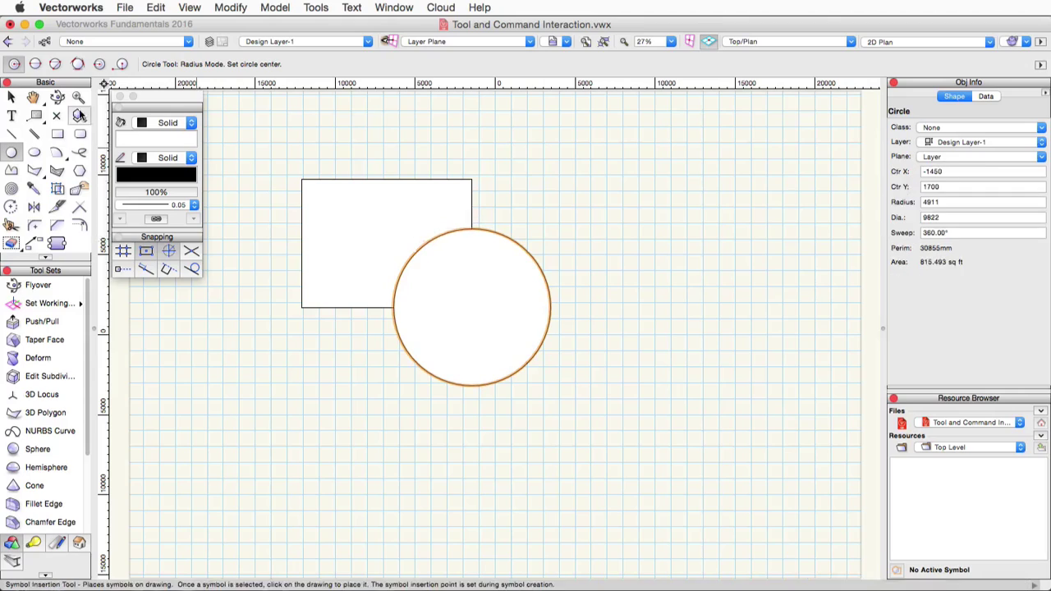
# Step: Marquee-select both shapes and merge them with Modify > Add Surface
pyautogui.click(12, 97)
pyautogui.moveTo(283, 151); pyautogui.dragTo(664, 432)
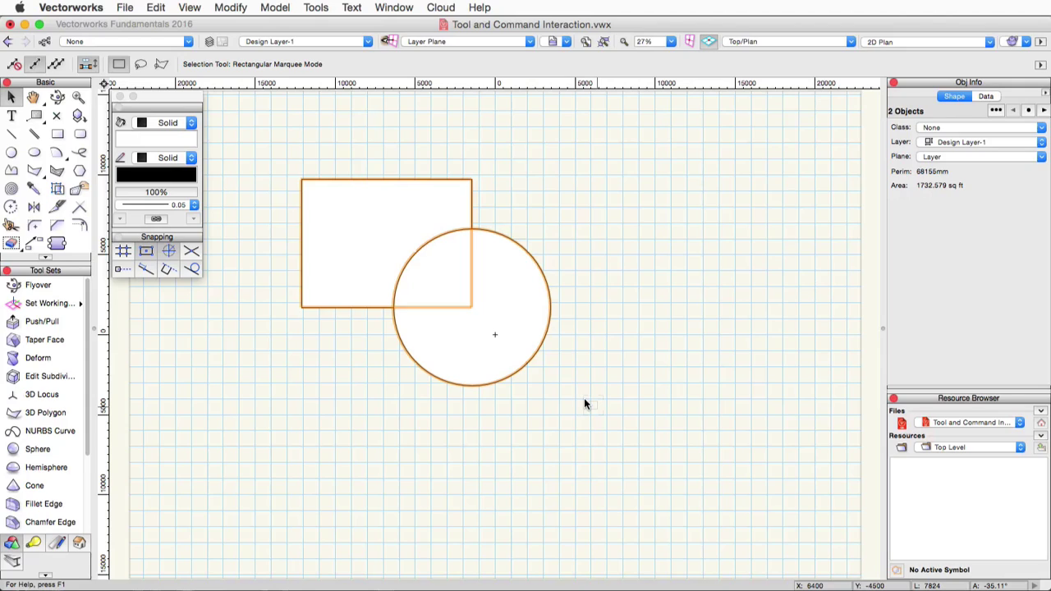
pyautogui.click(230, 8)
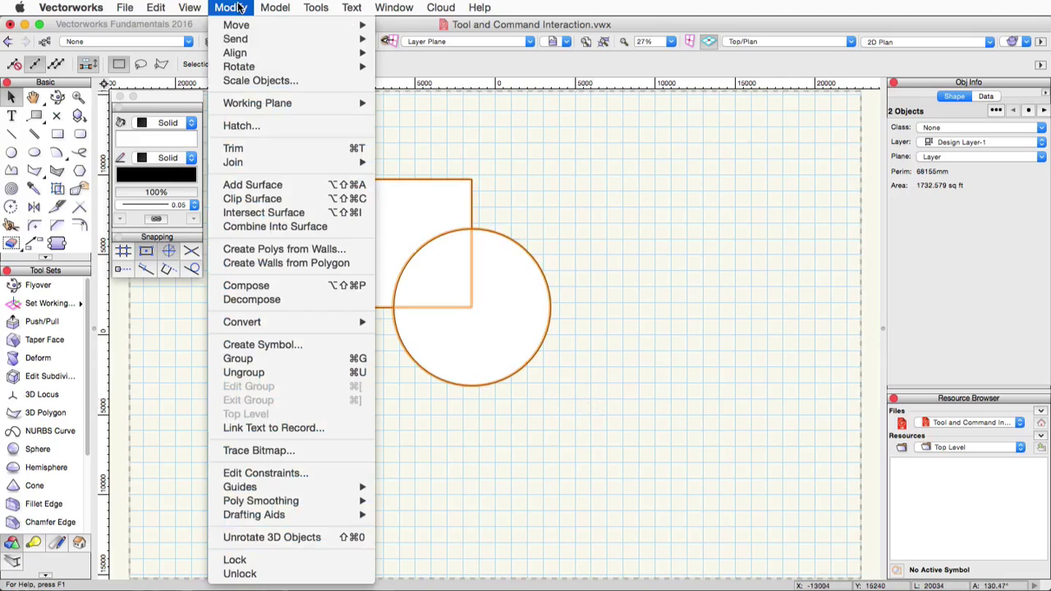
pyautogui.click(264, 185)
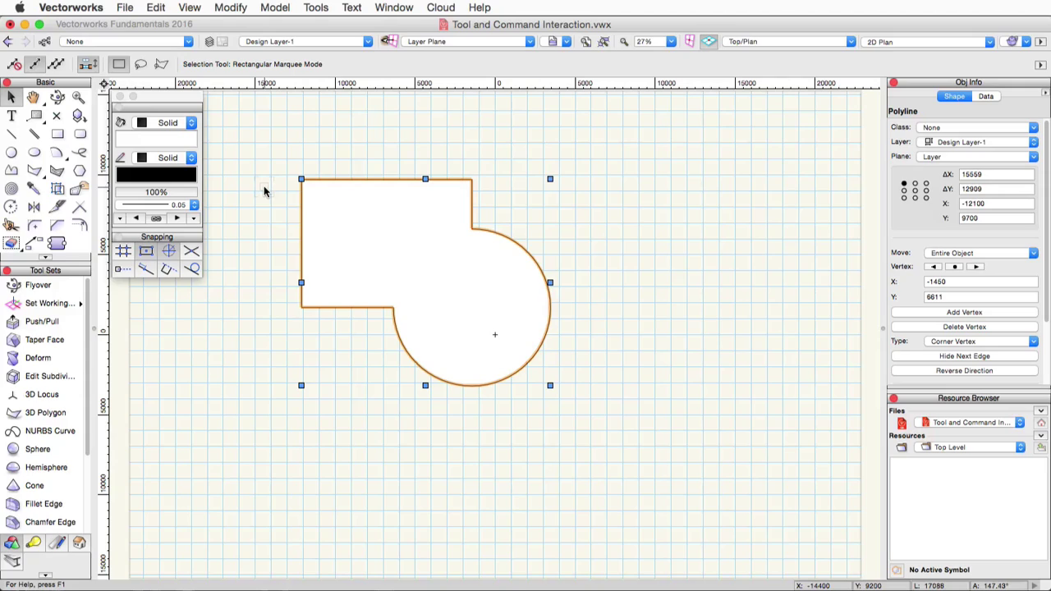
# Step: Delete the merged shape and draw a new 12700 × 10250 rectangle
pyautogui.press('Delete')
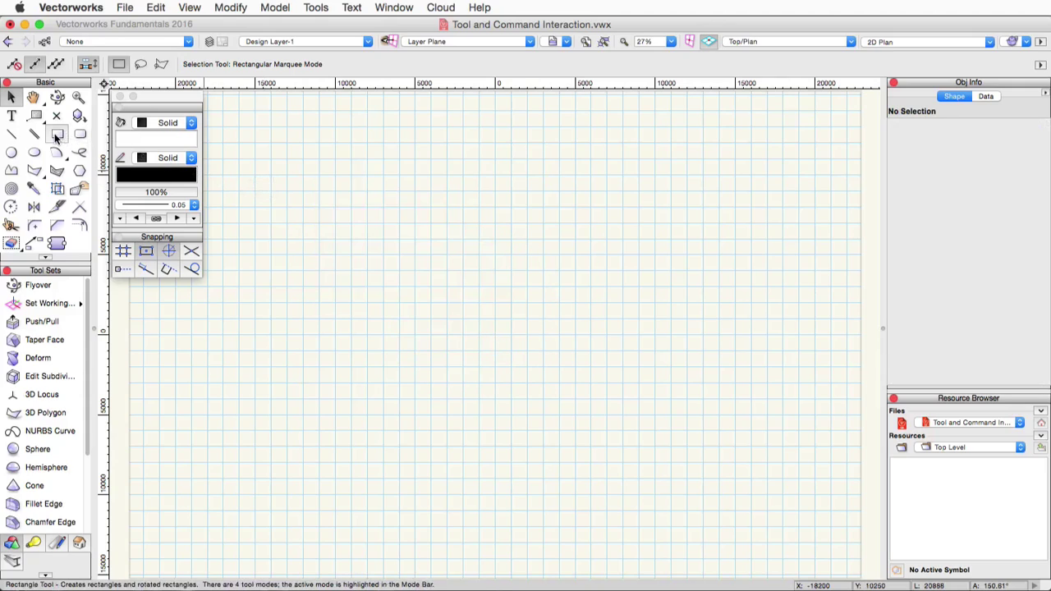
pyautogui.click(57, 134)
pyautogui.click(403, 233)
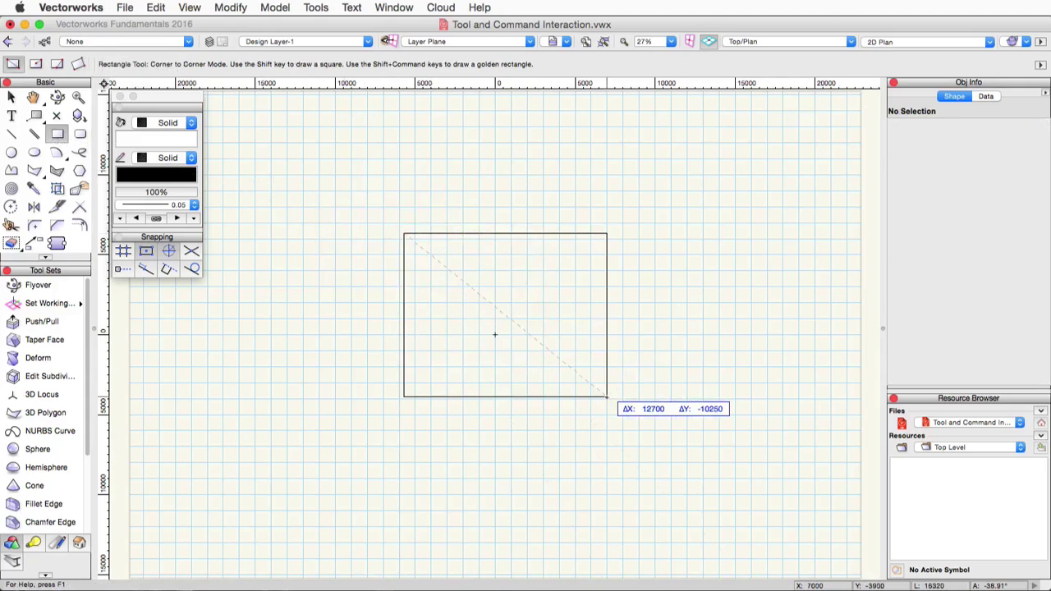
pyautogui.click(606, 396)
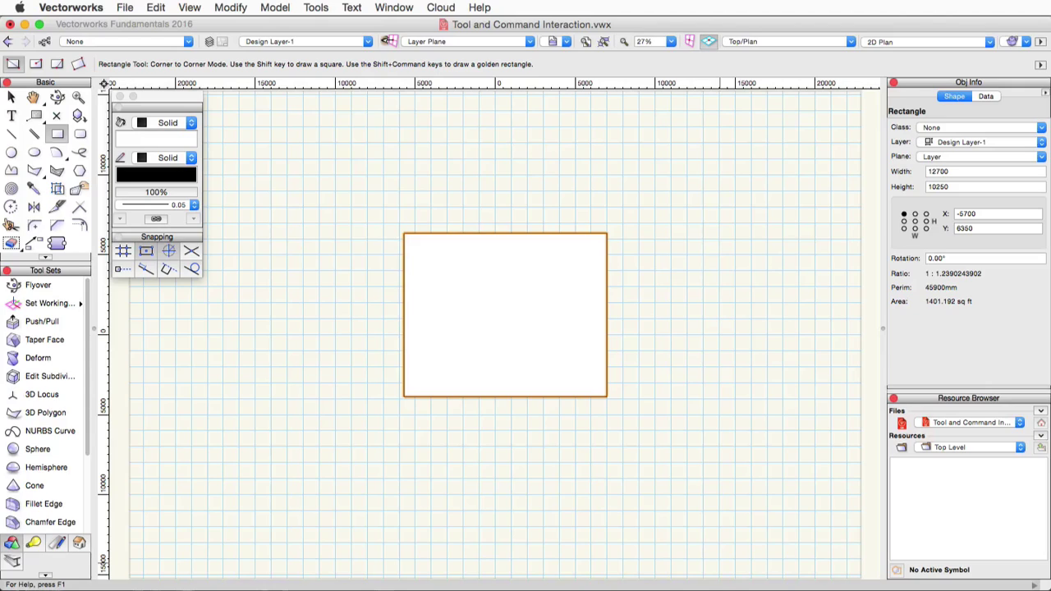
# Step: Extrude the rectangle 5000 high with Model > Extrude
pyautogui.press('x')
pyautogui.press('x')
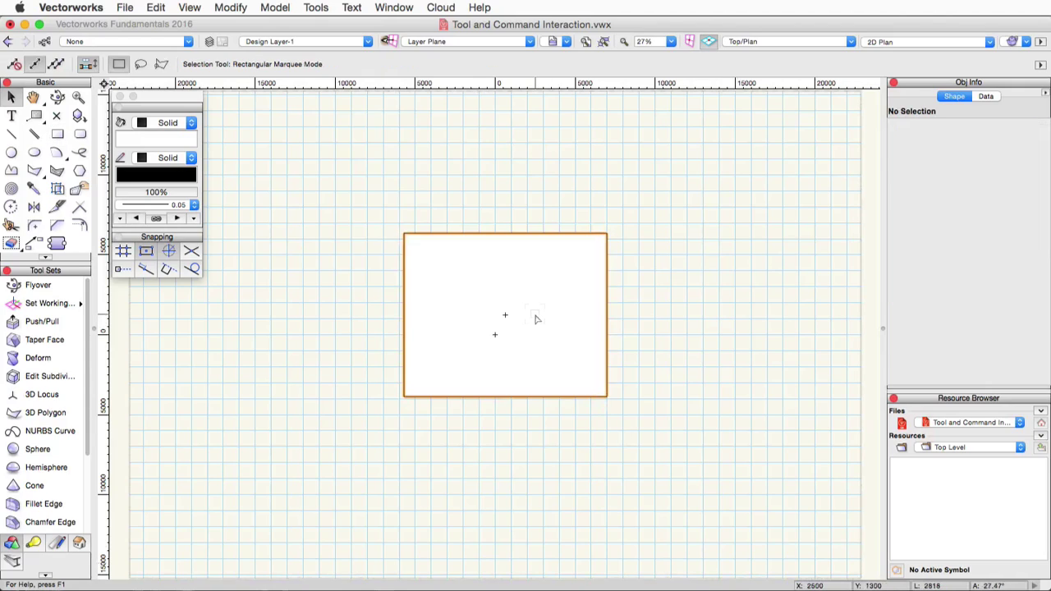
pyautogui.click(535, 319)
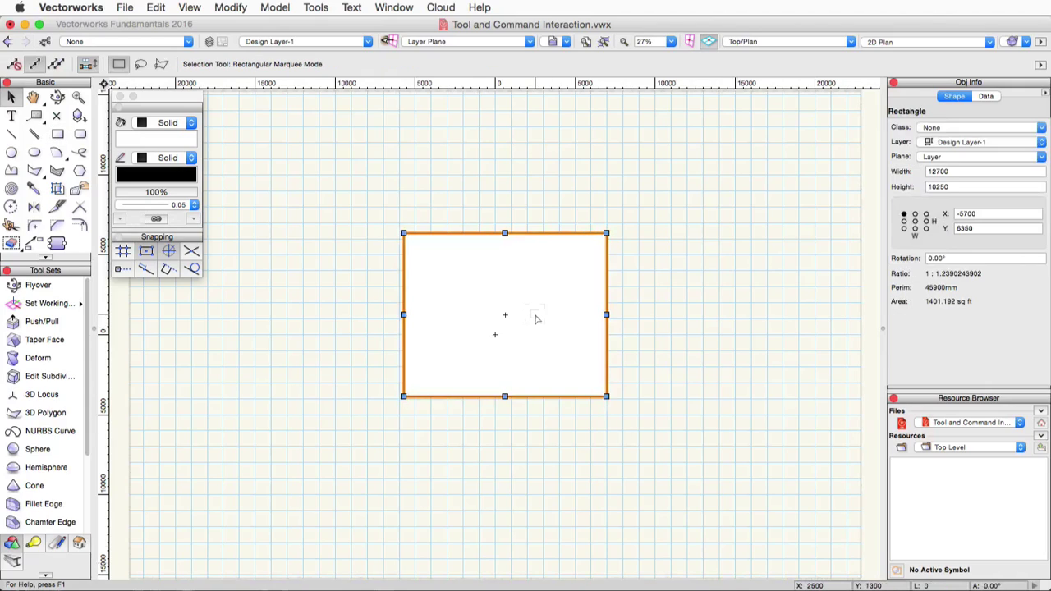
pyautogui.click(276, 7)
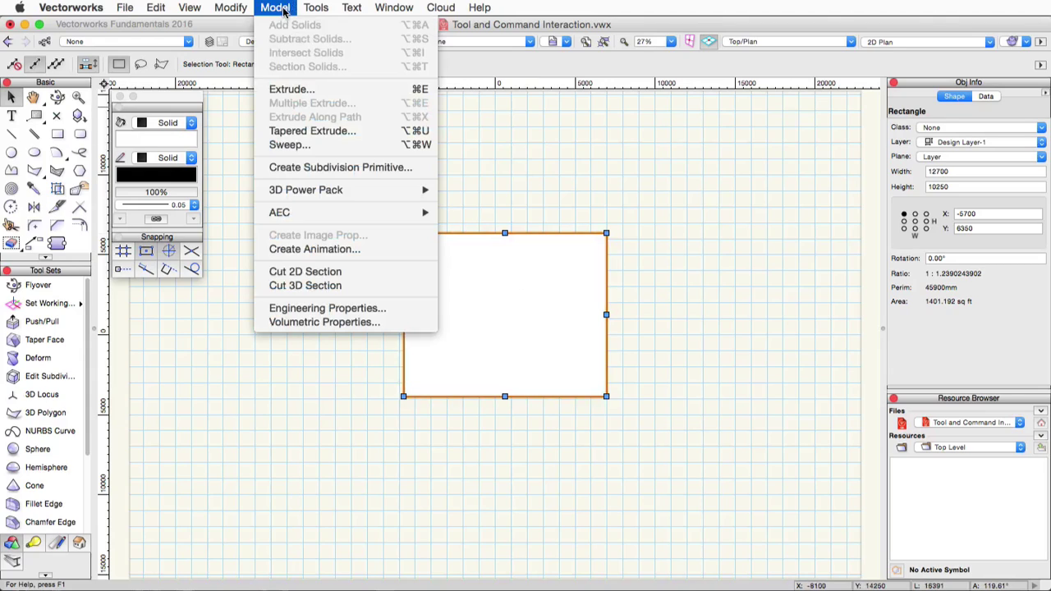
pyautogui.click(312, 91)
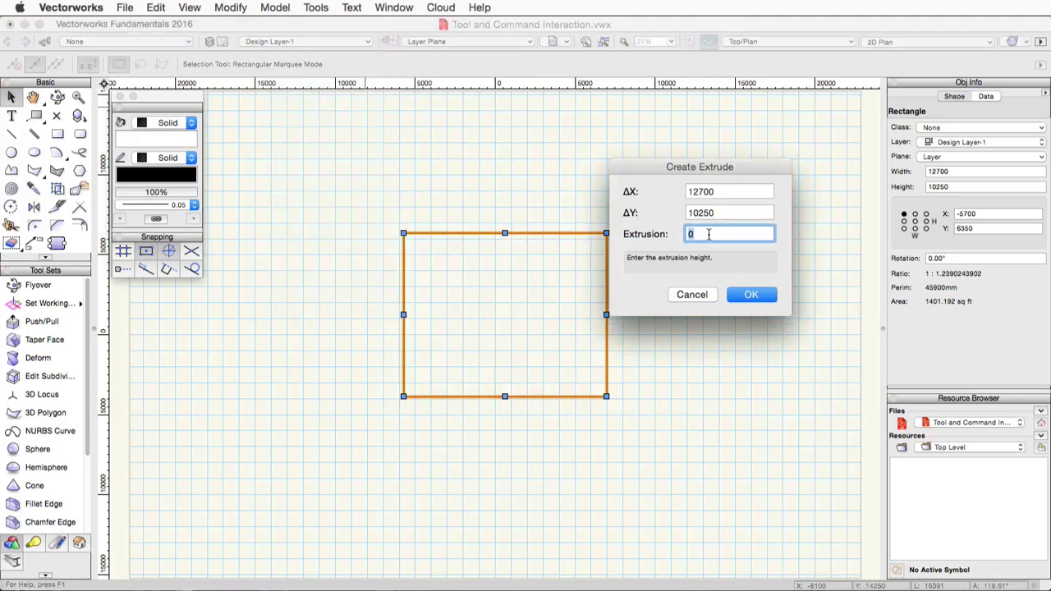
pyautogui.write('5000')
pyautogui.press('Return')
# Step: Show the box in Right Isometric view with OpenGL rendering
pyautogui.press('KP_3')
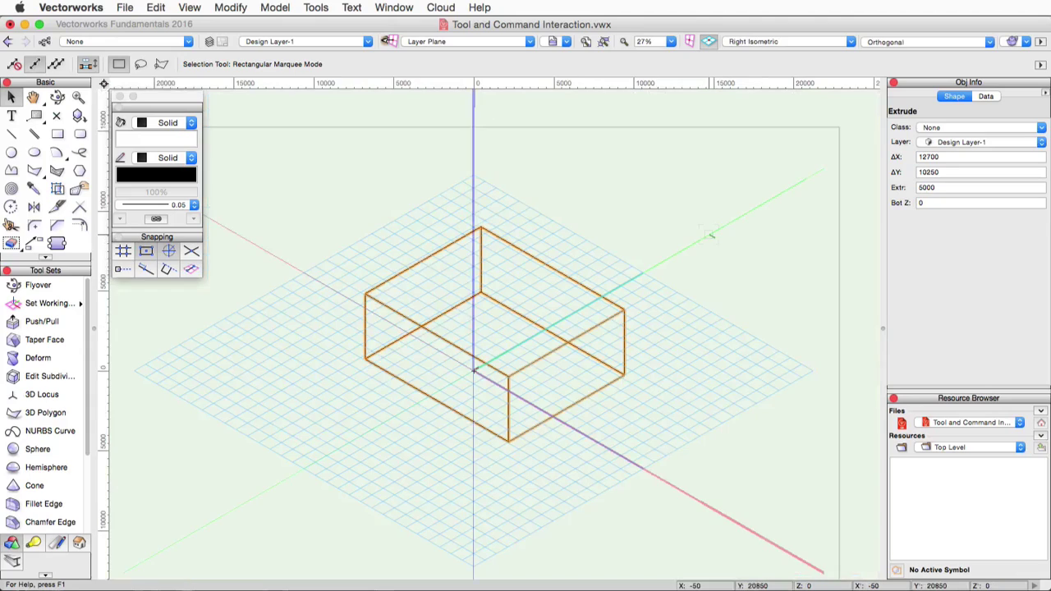
pyautogui.click(1026, 42)
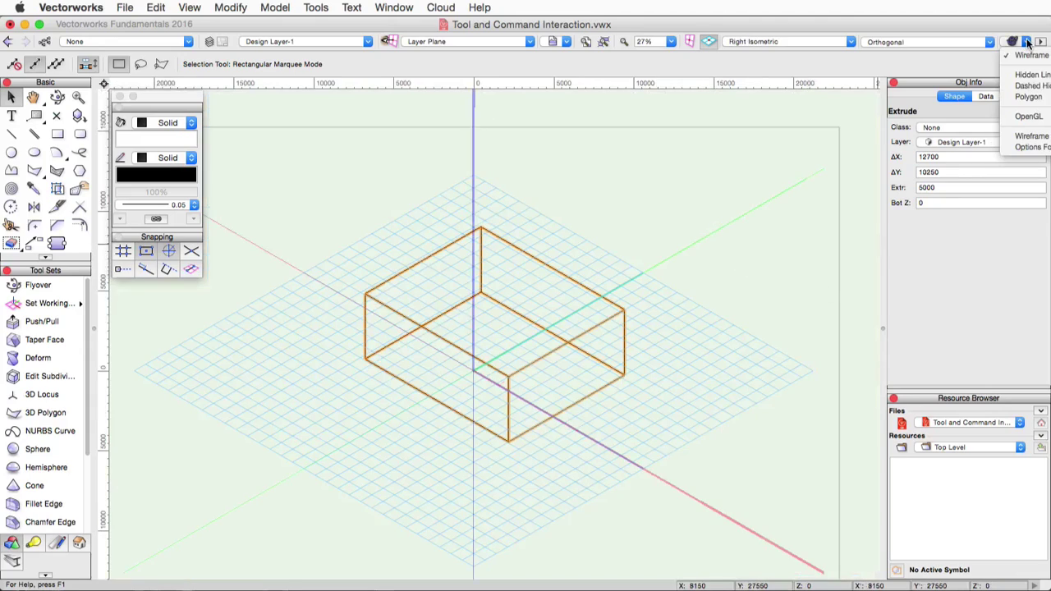
pyautogui.click(1029, 117)
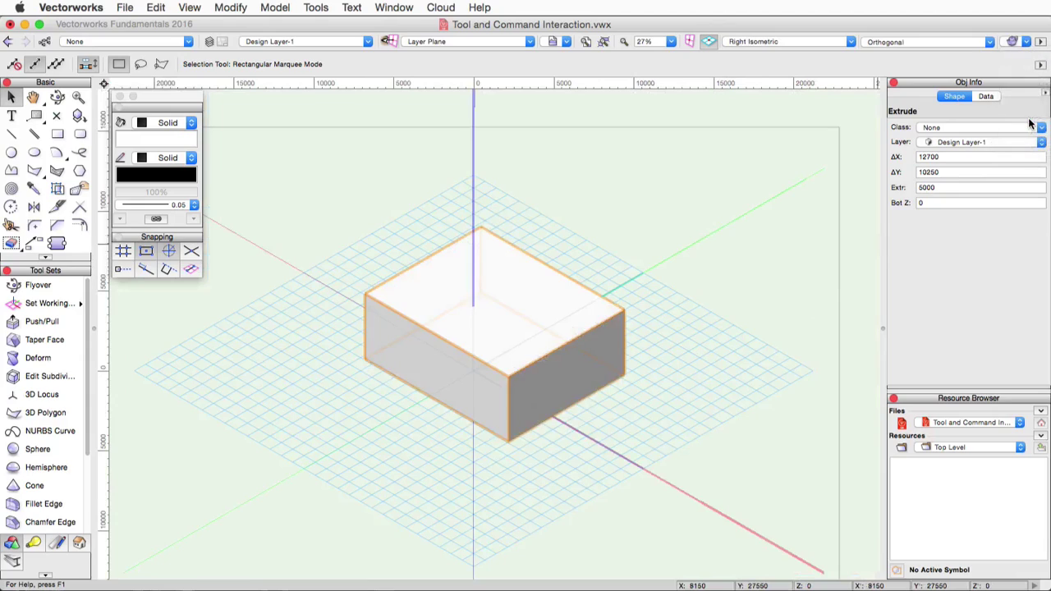